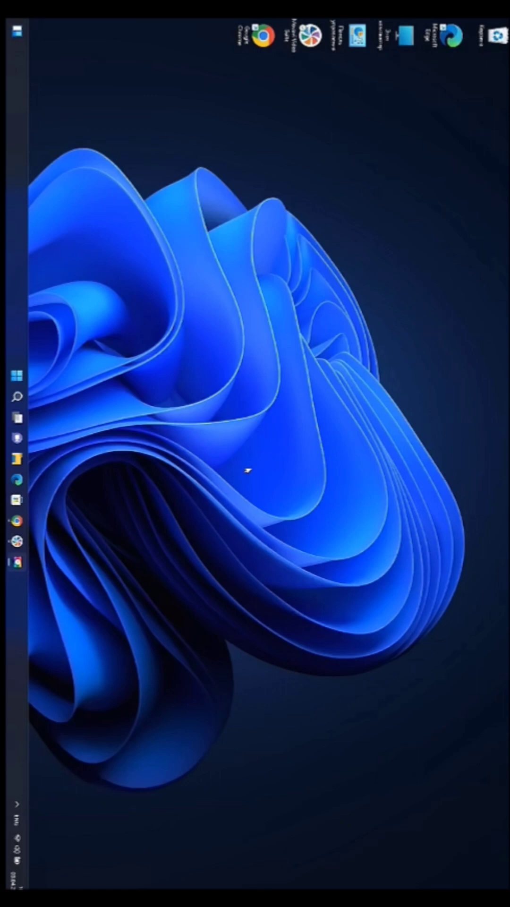
Download the Android Studio Electric Eel 2022.1.1 Patch 2 installer for Windows, accepting its terms and conditions, and close the browser
left_click(17, 521)
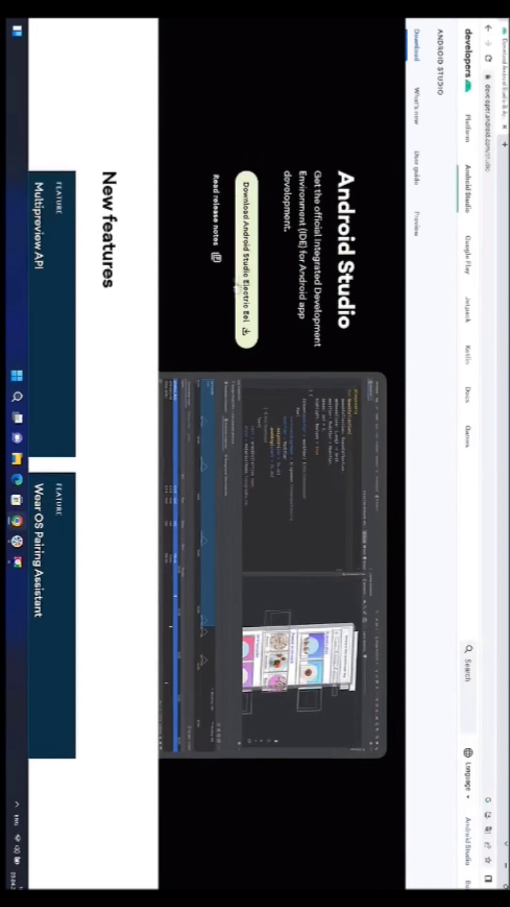
left_click(233, 276)
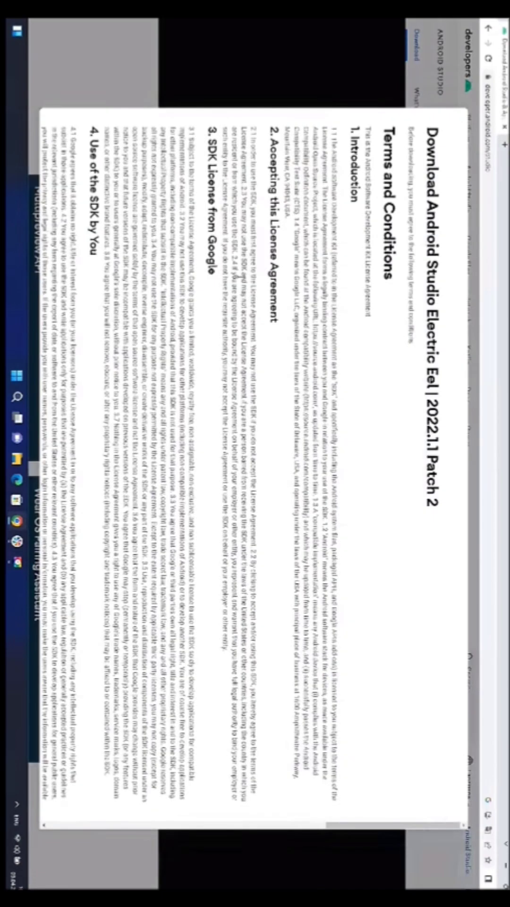
scroll(223, 444, "down", 20)
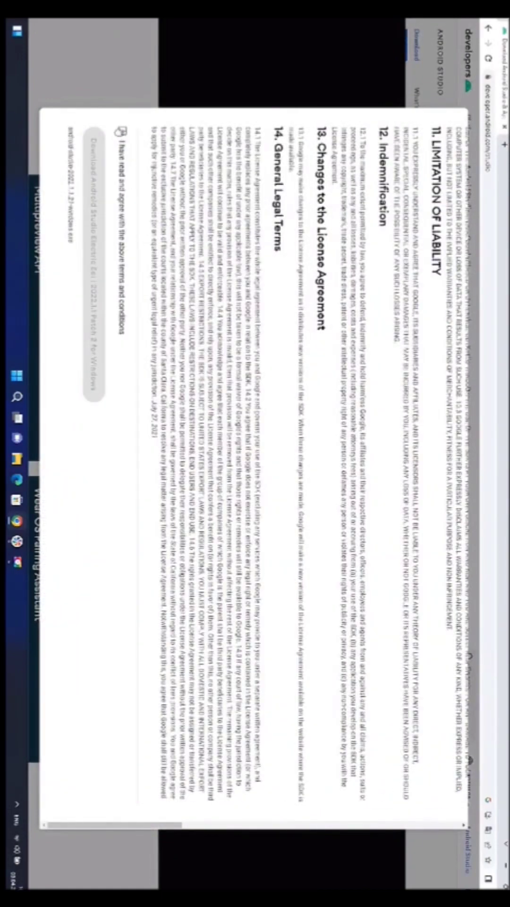
left_click(122, 131)
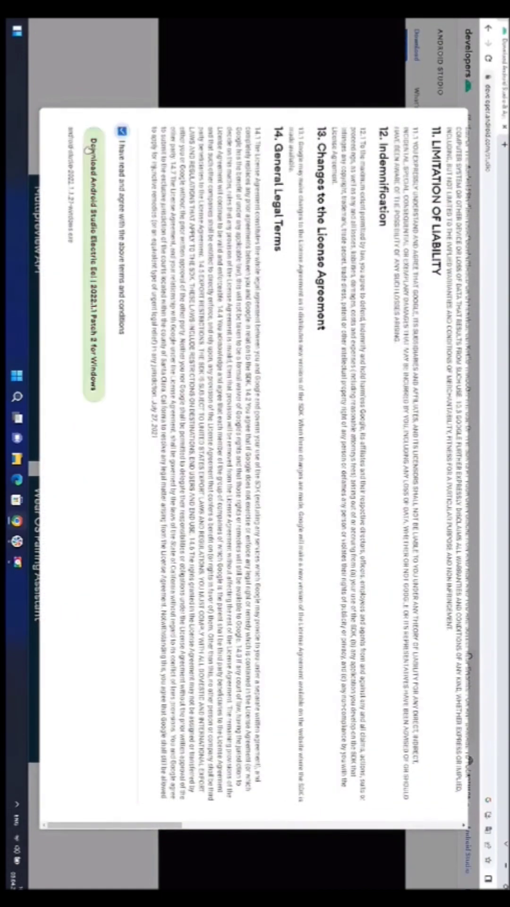
left_click(85, 255)
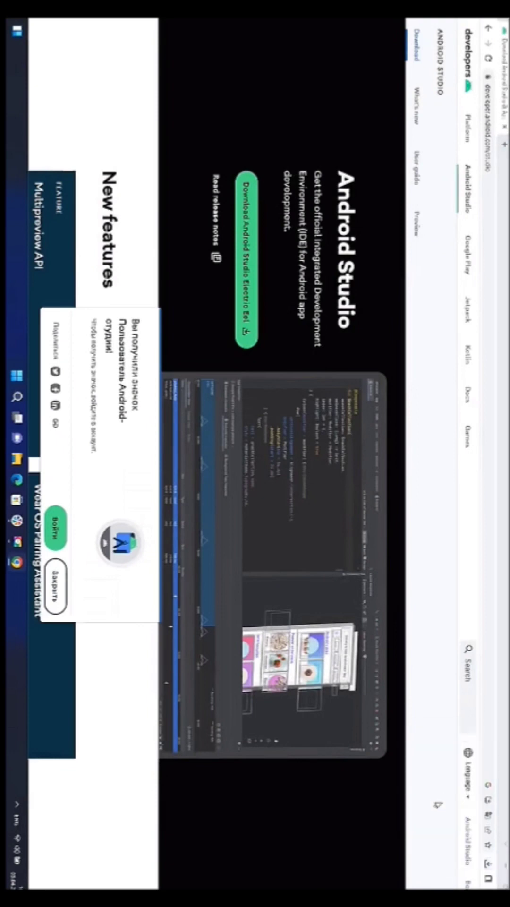
left_click(504, 883)
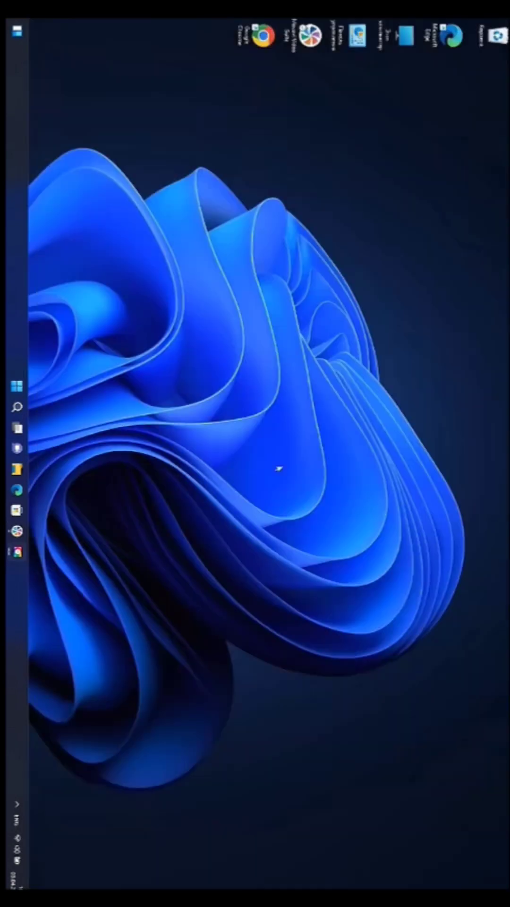
Launch the downloaded Android Studio installer from the Downloads folder and close the file window
double_click(391, 51)
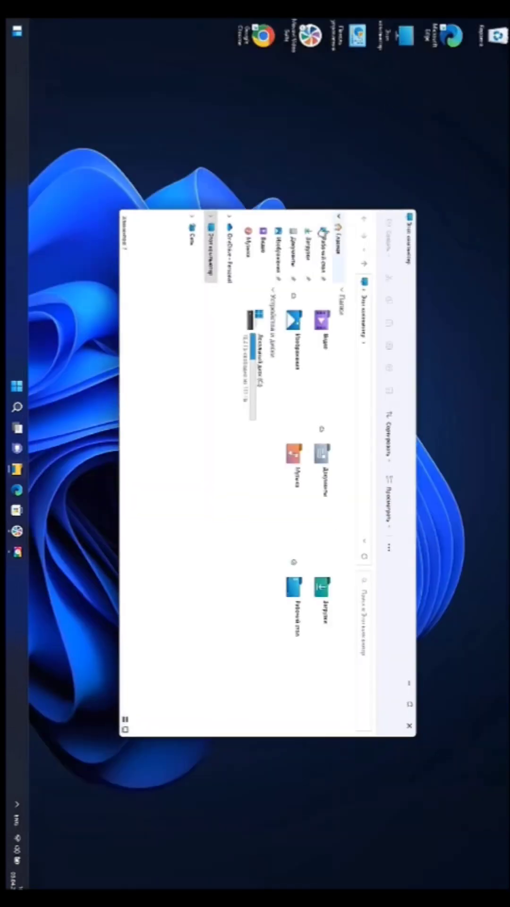
left_click(302, 265)
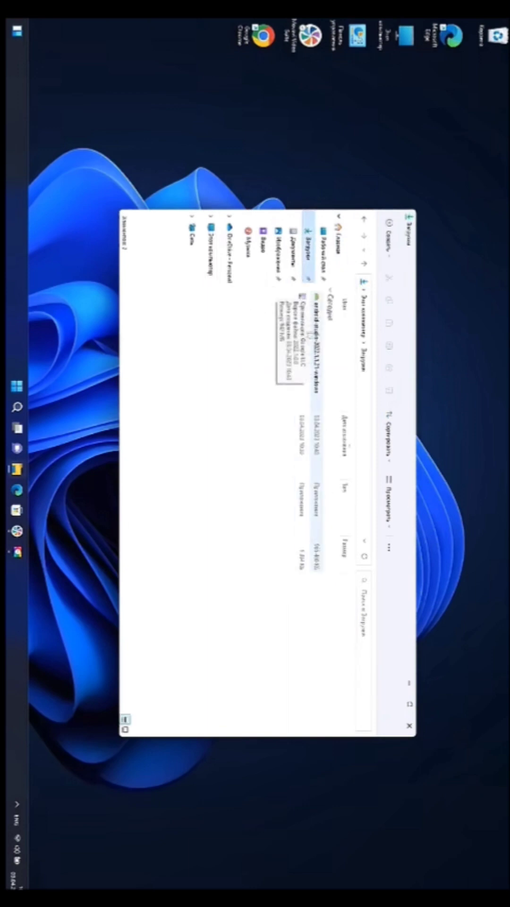
double_click(311, 323)
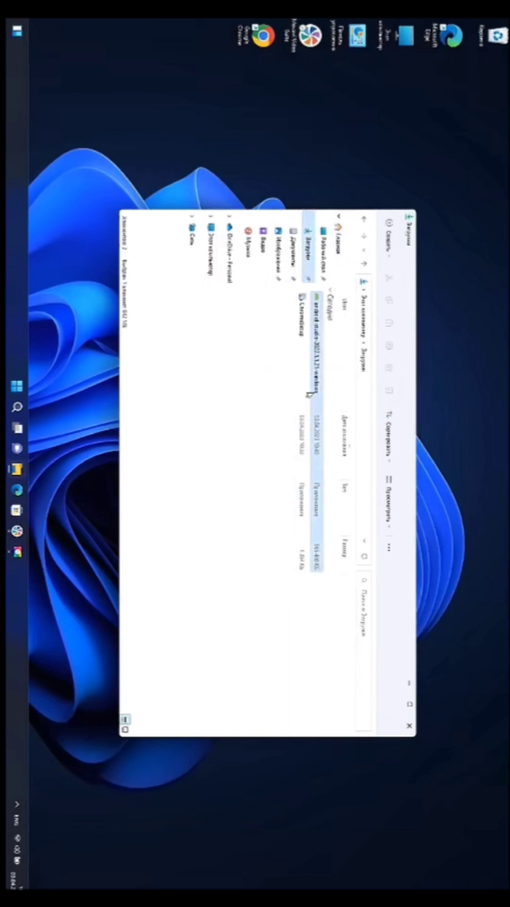
left_click(399, 726)
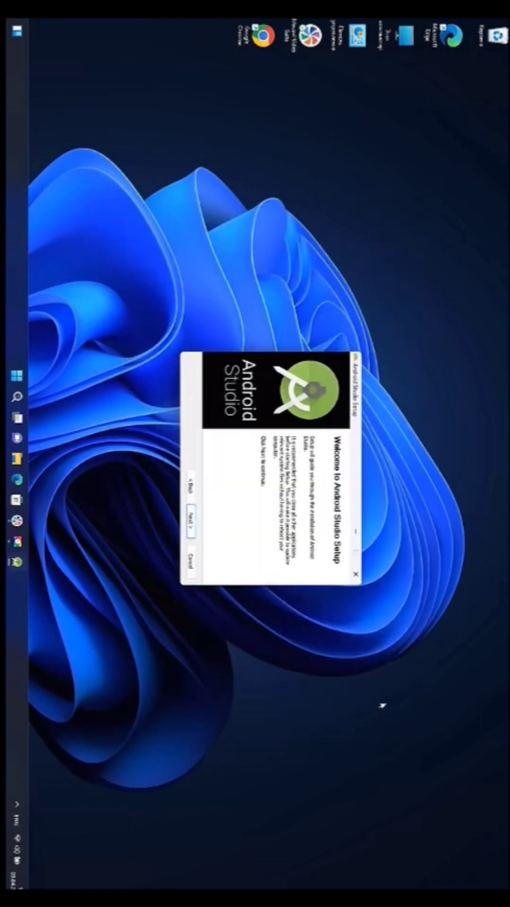
Install Android Studio with the default components and installation location, and start it when setup finishes
left_click(190, 524)
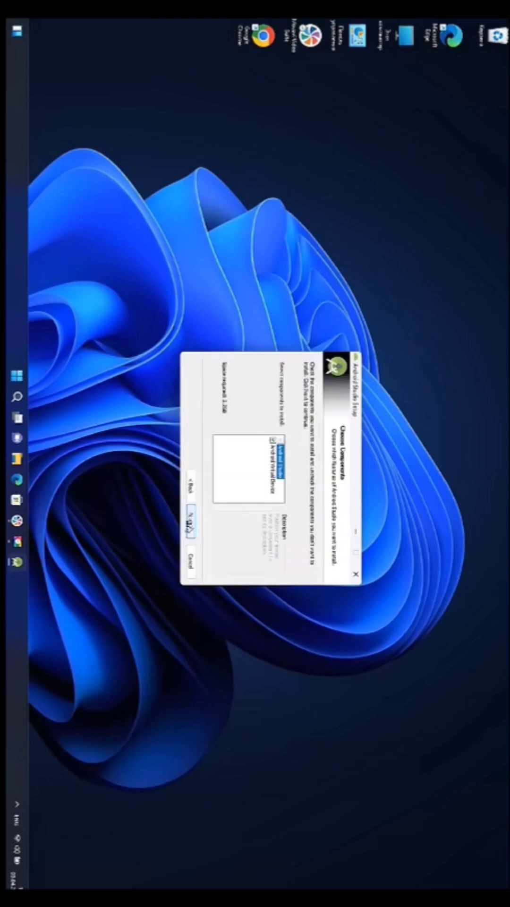
left_click(189, 523)
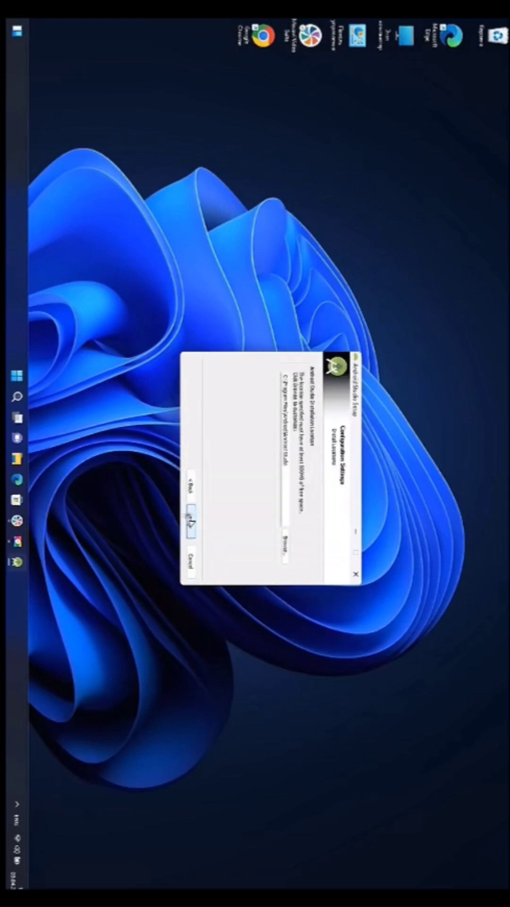
left_click(190, 524)
left_click(186, 530)
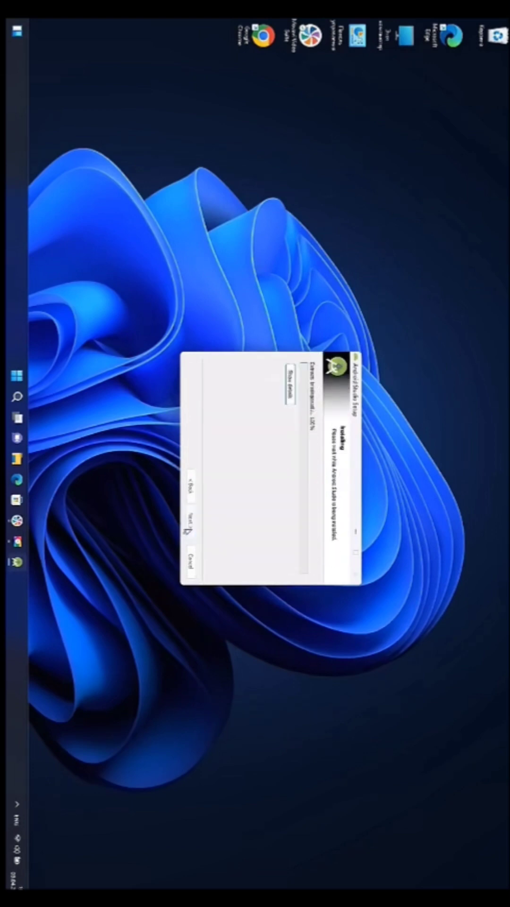
left_click(188, 525)
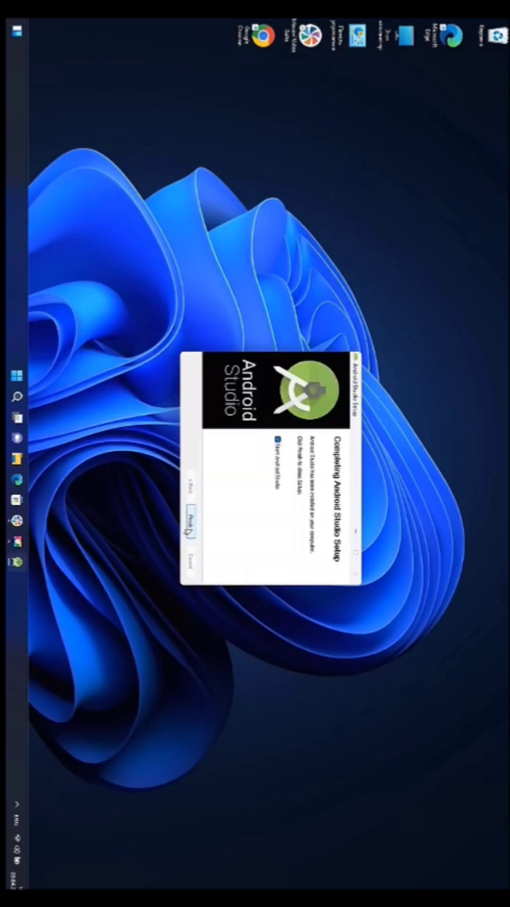
left_click(188, 532)
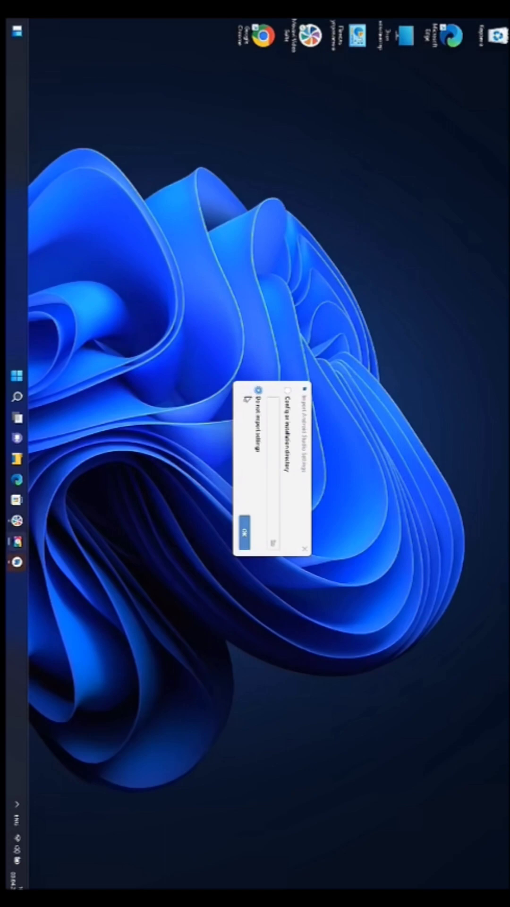
Set up Android Studio without importing settings or sending usage statistics, using the Standard install type
left_click(240, 522)
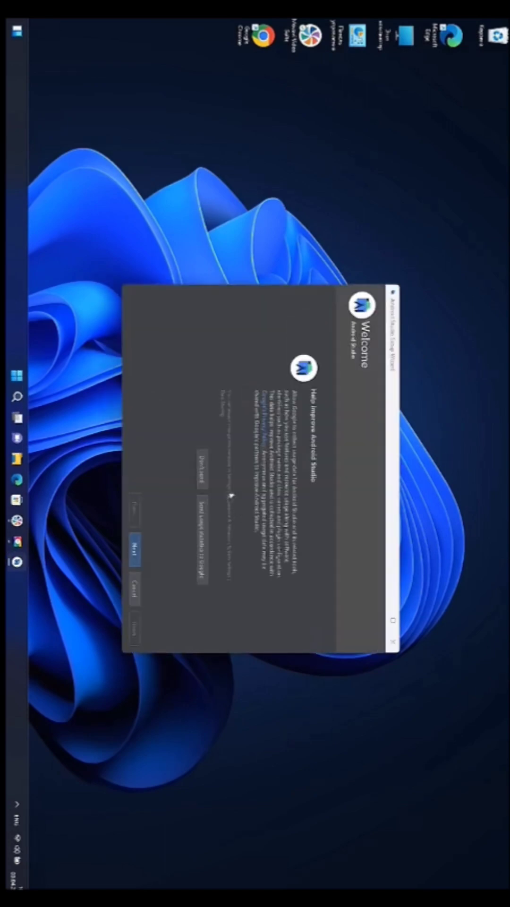
left_click(198, 481)
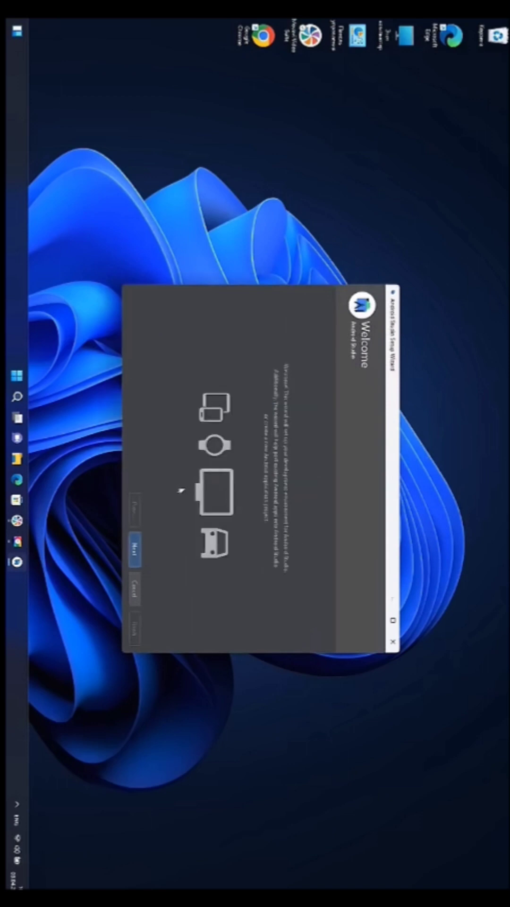
left_click(136, 562)
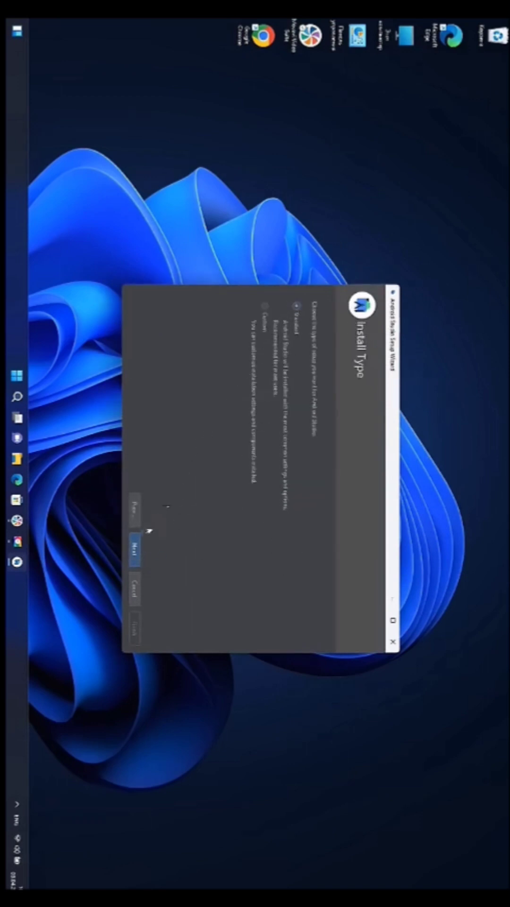
left_click(135, 548)
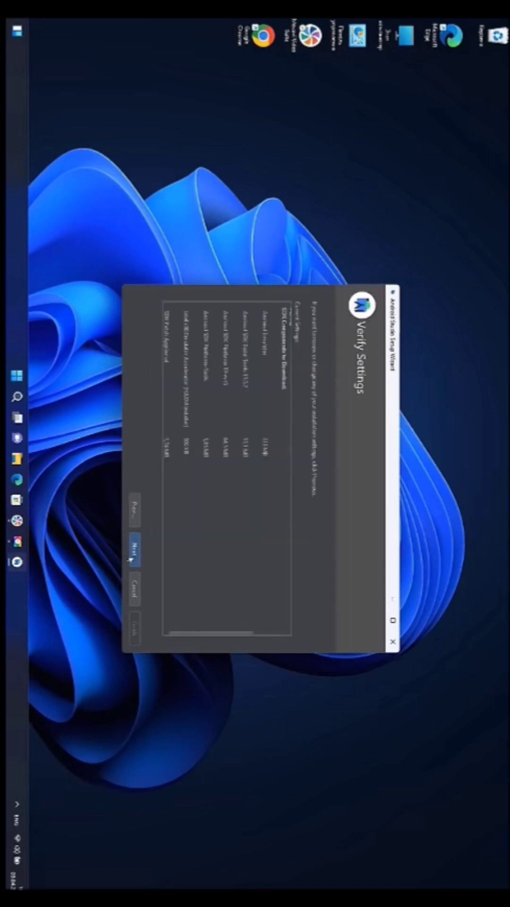
Proceed with the listed SDK components, accept the Intel Android extra license, and complete the component download
left_click(133, 549)
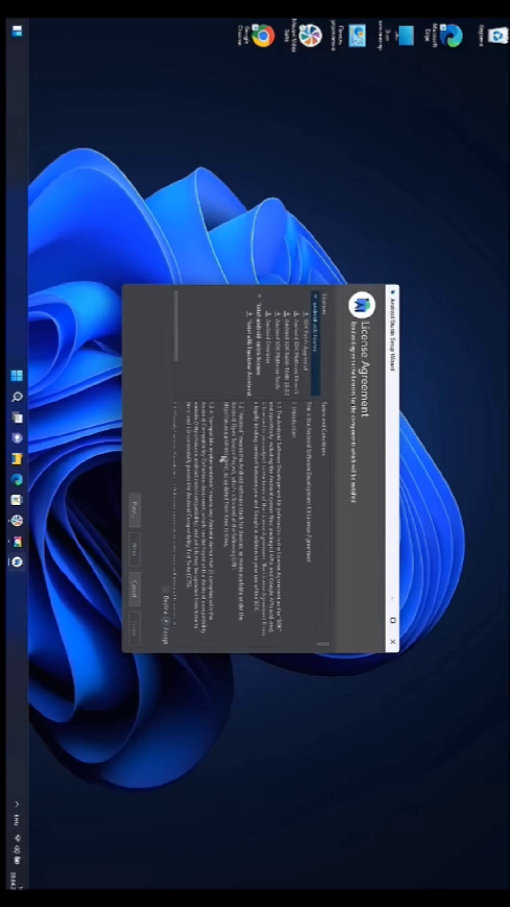
left_click(254, 372)
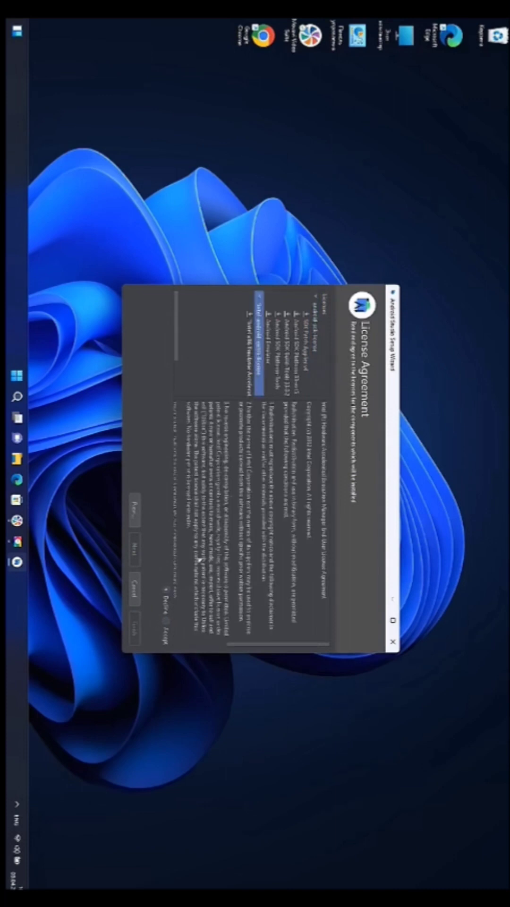
left_click(162, 619)
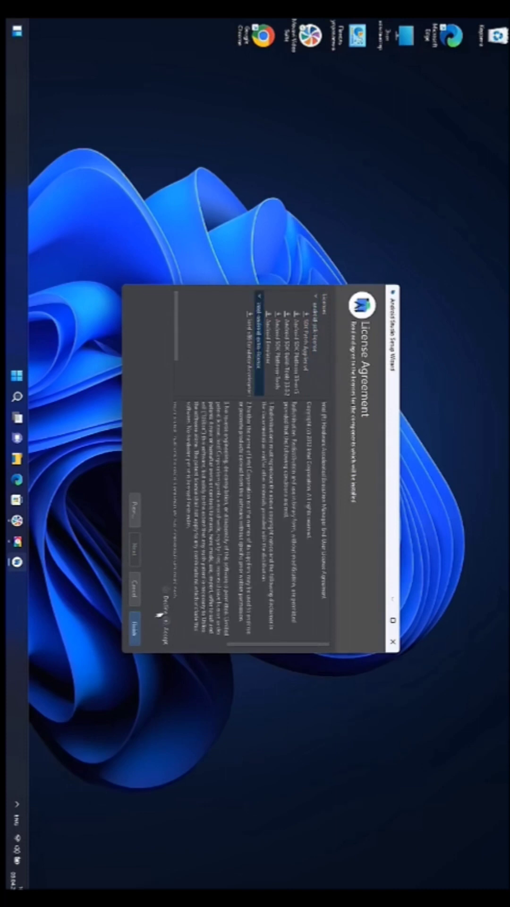
left_click(133, 625)
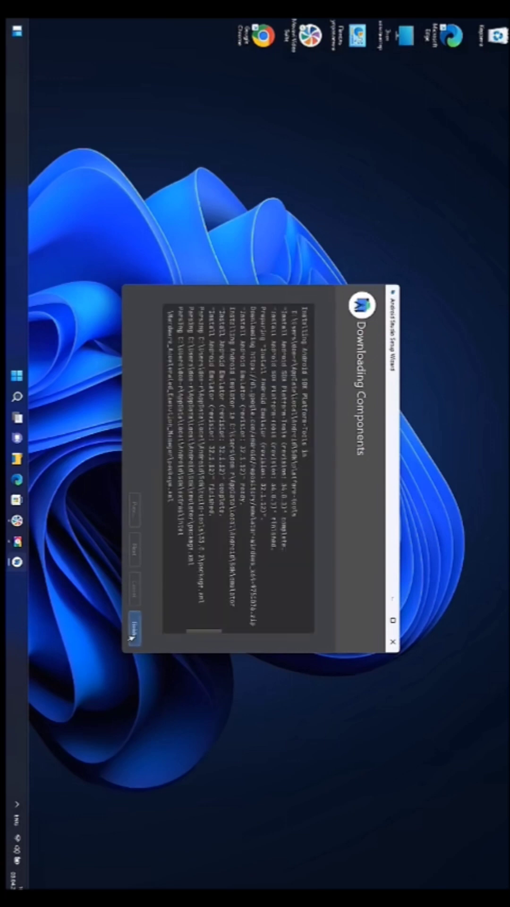
left_click(133, 630)
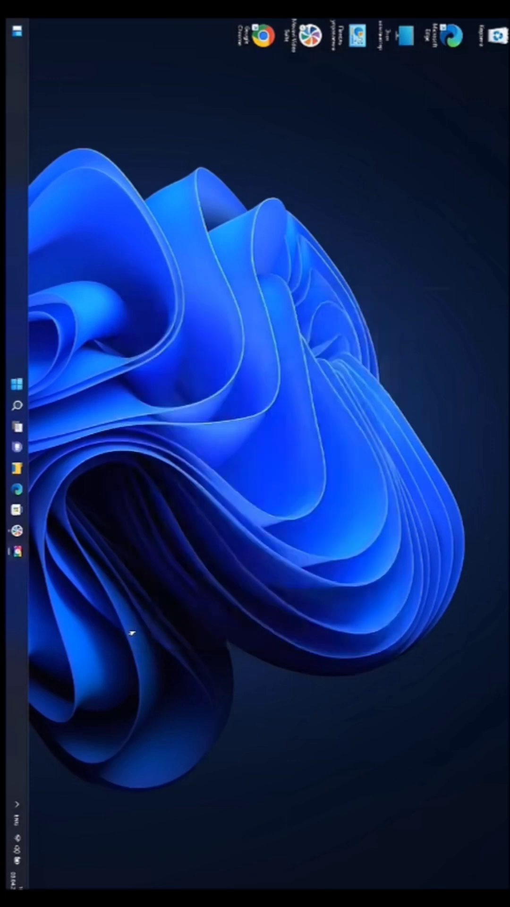
Install the Android UpsideDownCake Preview, TiramisuPrivacySandbox Preview and Android 13.0 (Tiramisu) platforms through the SDK Manager
left_click(260, 528)
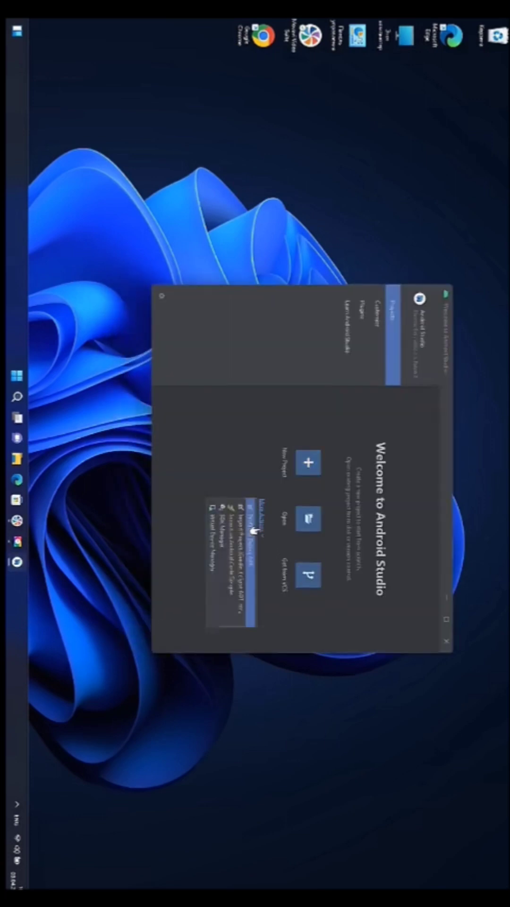
left_click(220, 533)
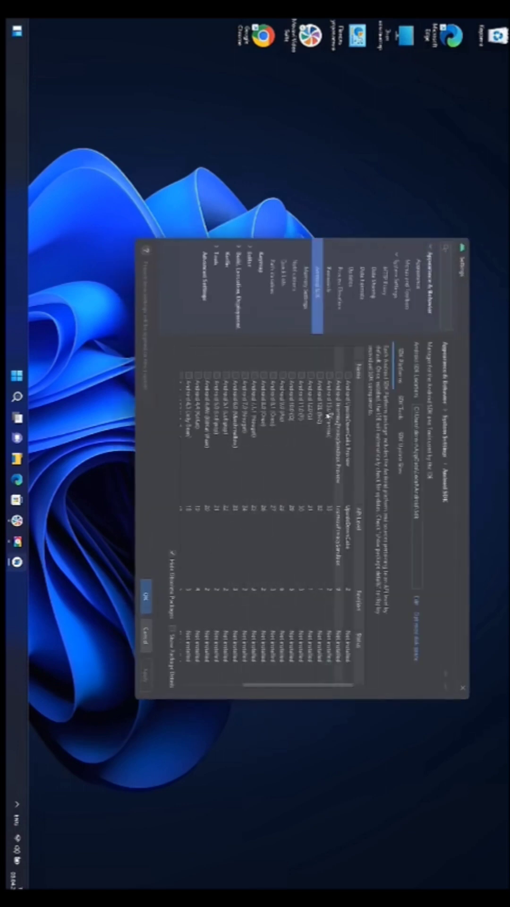
left_click(345, 376)
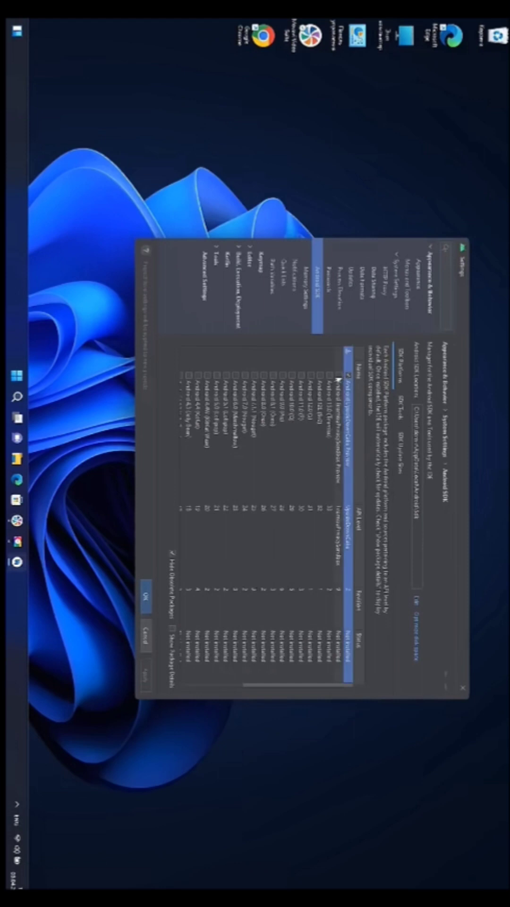
left_click(337, 376)
left_click(327, 376)
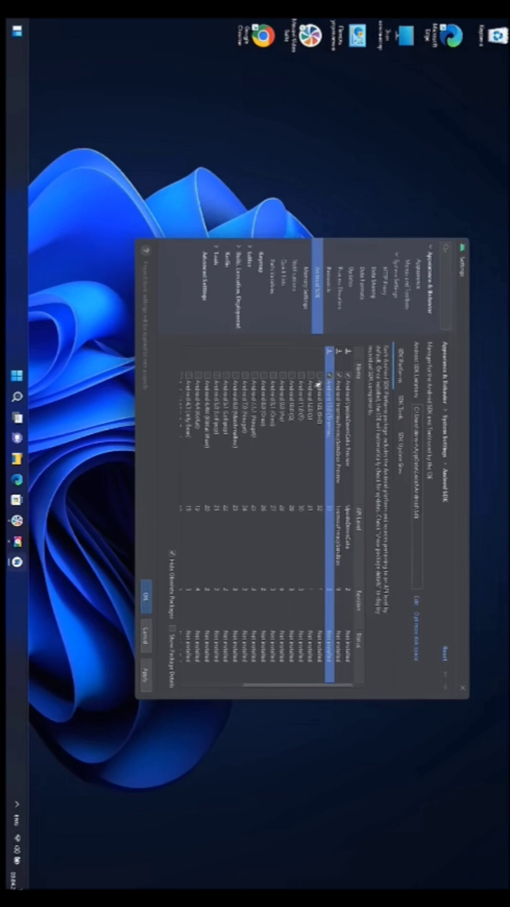
left_click(143, 600)
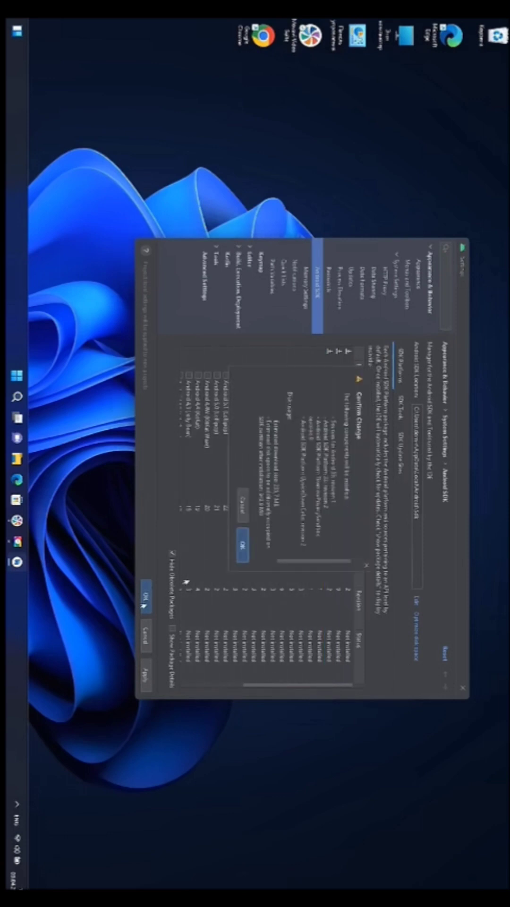
left_click(238, 556)
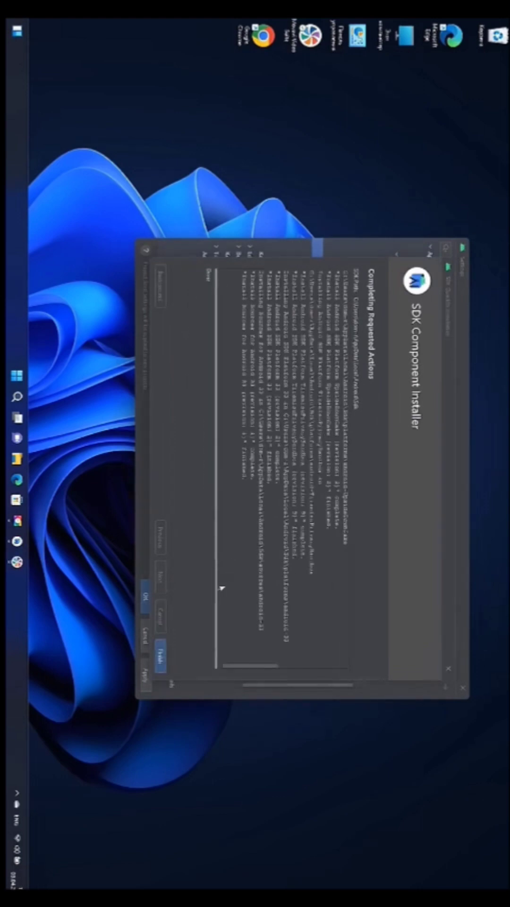
left_click(156, 665)
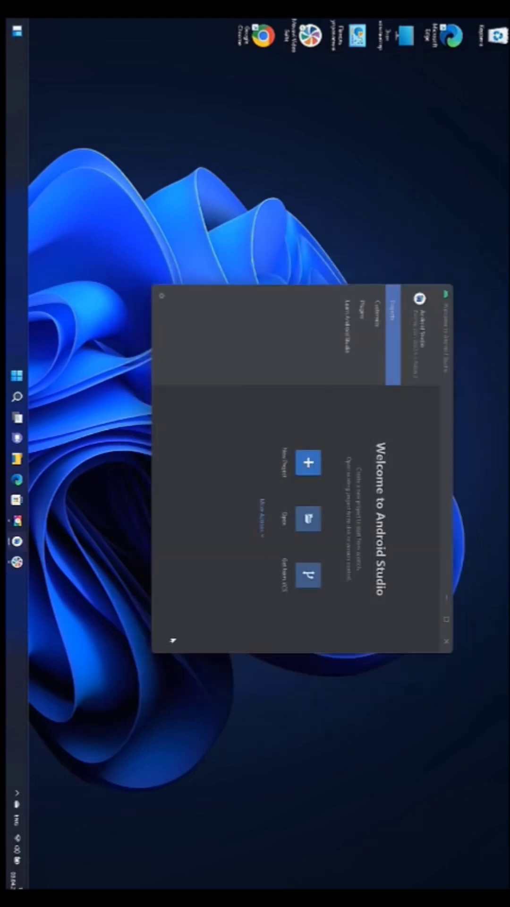
Start creating a virtual device in the Virtual Device Manager using the Android TV (1080p) hardware profile from the TV category
left_click(256, 531)
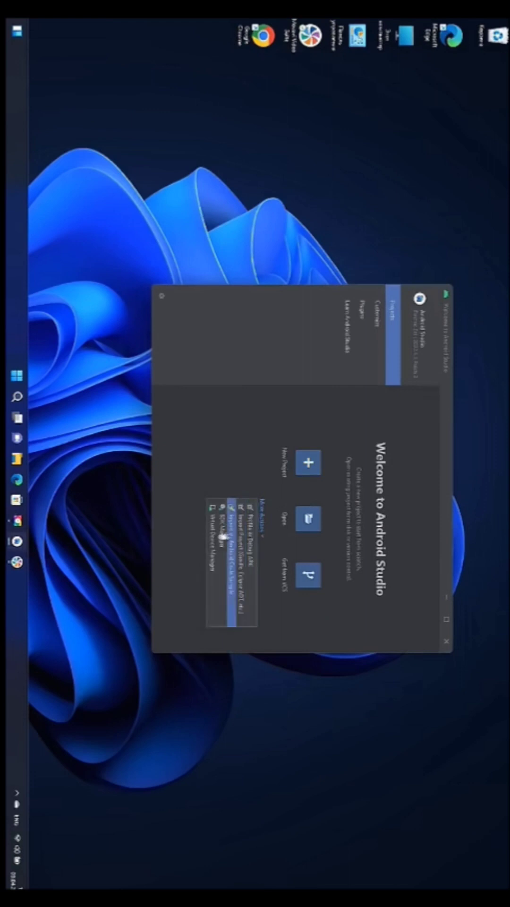
left_click(207, 567)
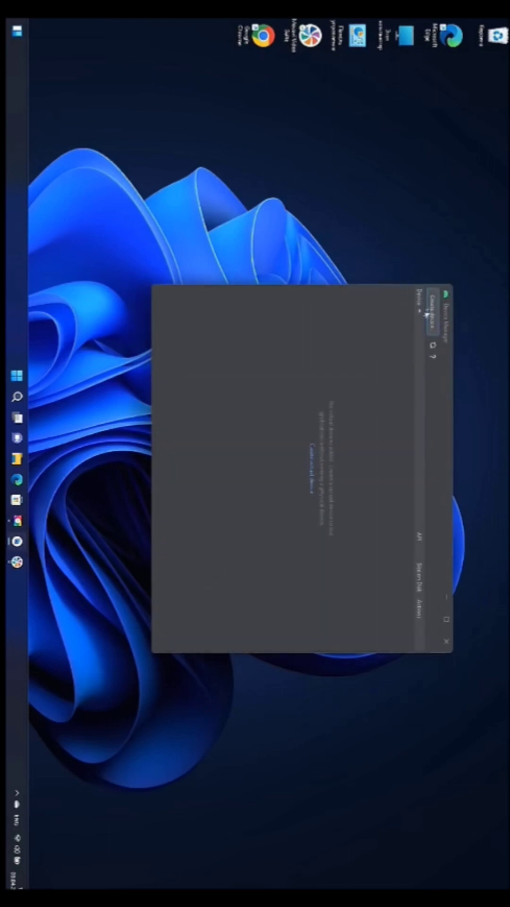
left_click(428, 316)
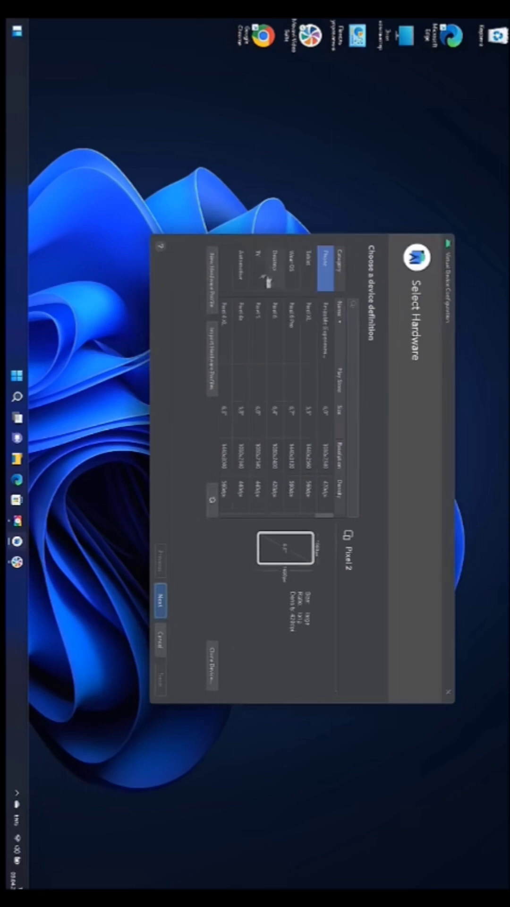
left_click(257, 255)
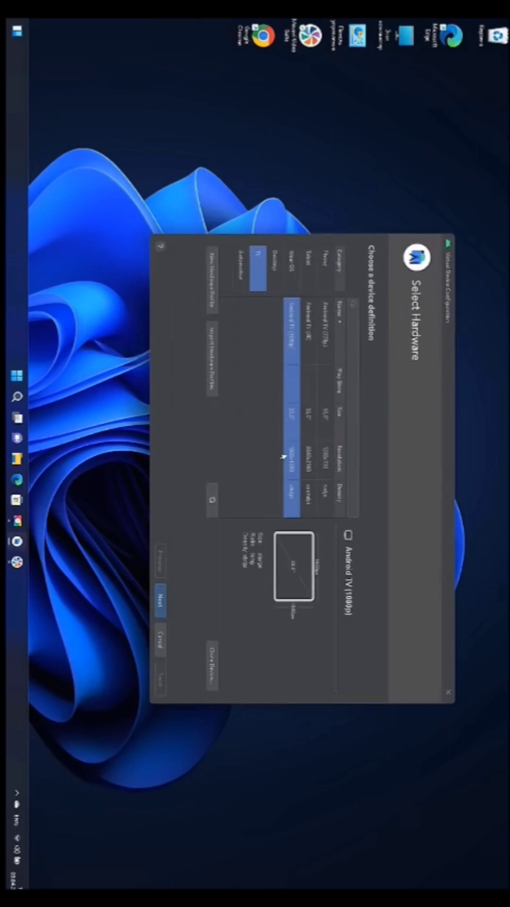
left_click(160, 610)
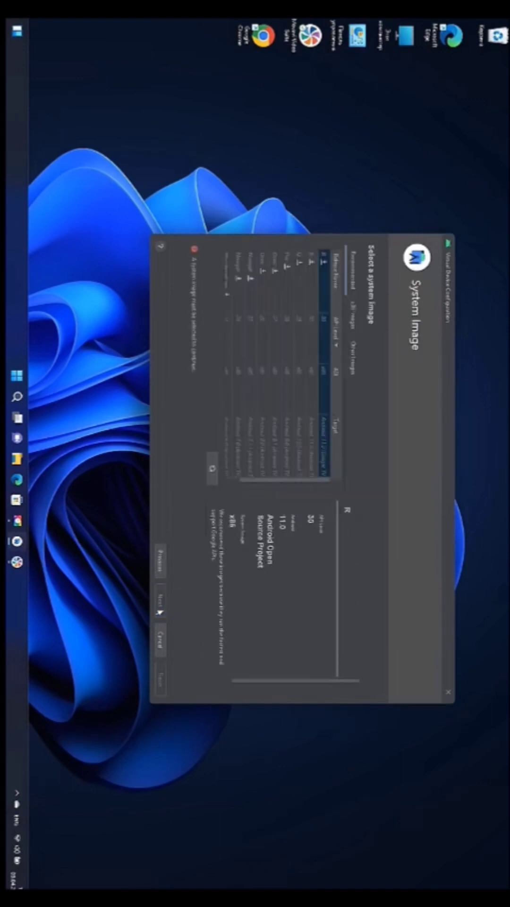
Download the Tiramisu x86 system image (API 33, Android 13.0 Google TV) and select it for the virtual device
left_click(348, 314)
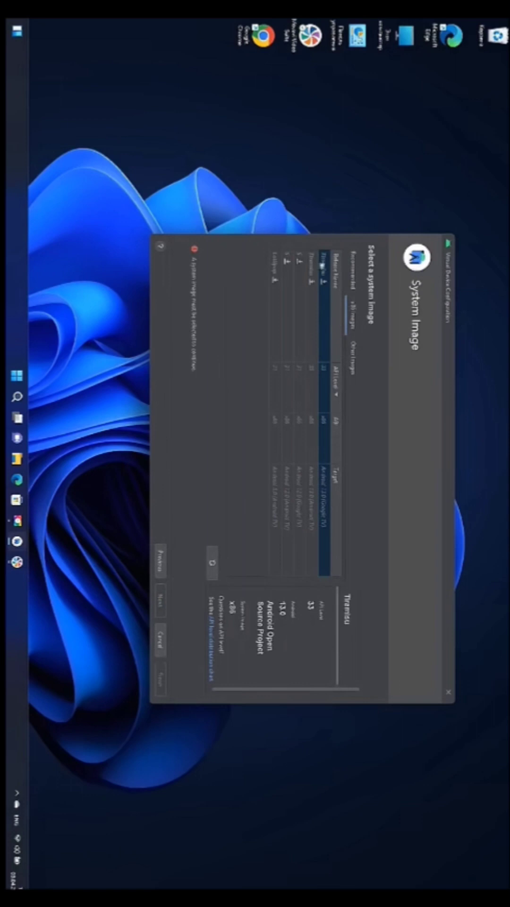
left_click(324, 284)
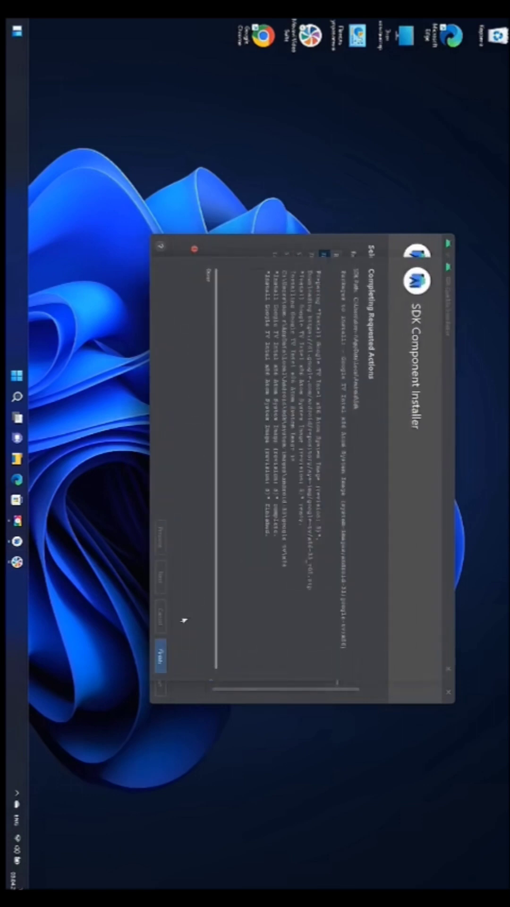
left_click(163, 659)
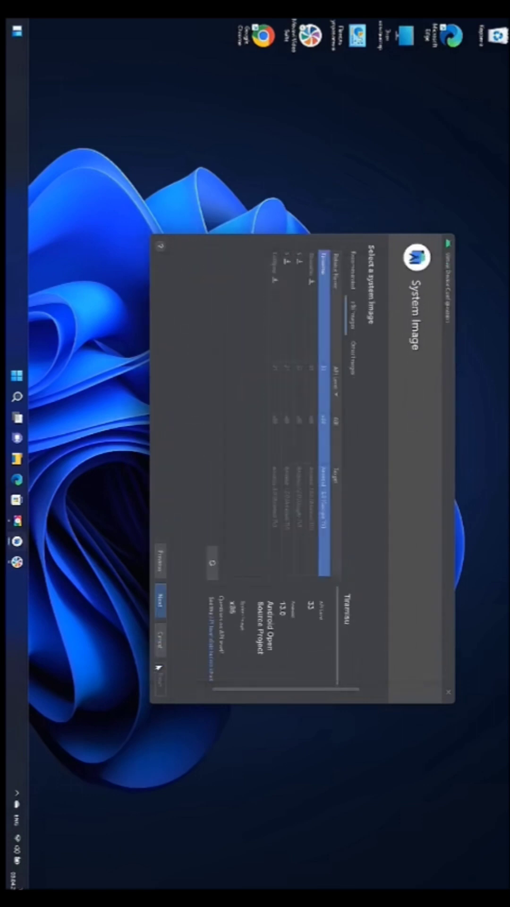
left_click(156, 601)
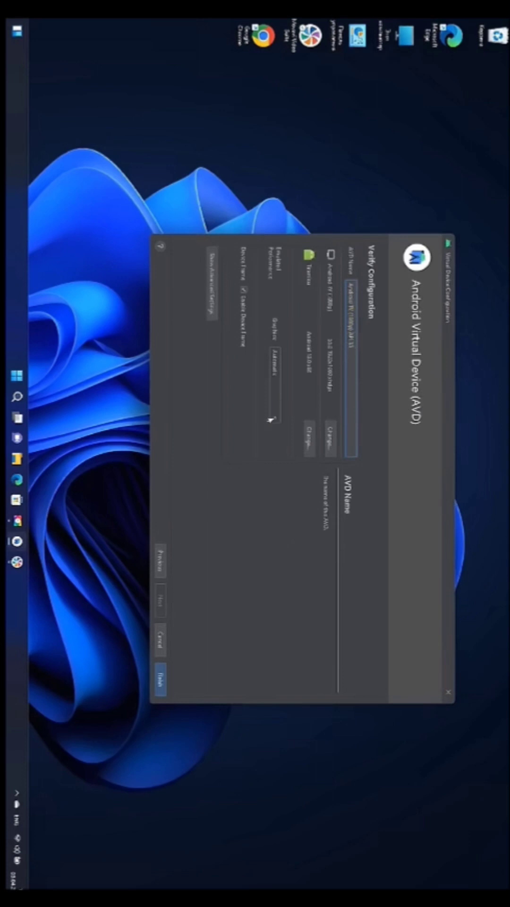
Set the emulated graphics to Hardware - GLES 2.0 and switch the RAM unit to GB in the advanced settings
left_click(273, 419)
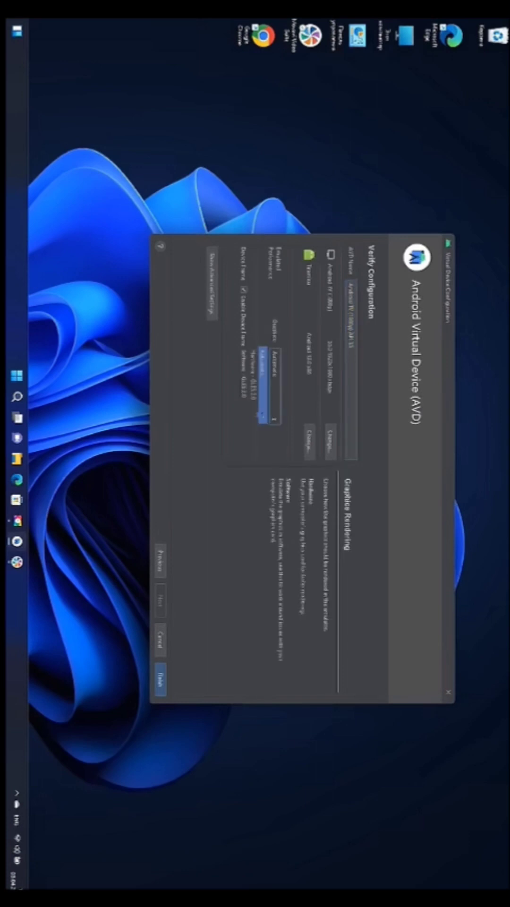
left_click(249, 378)
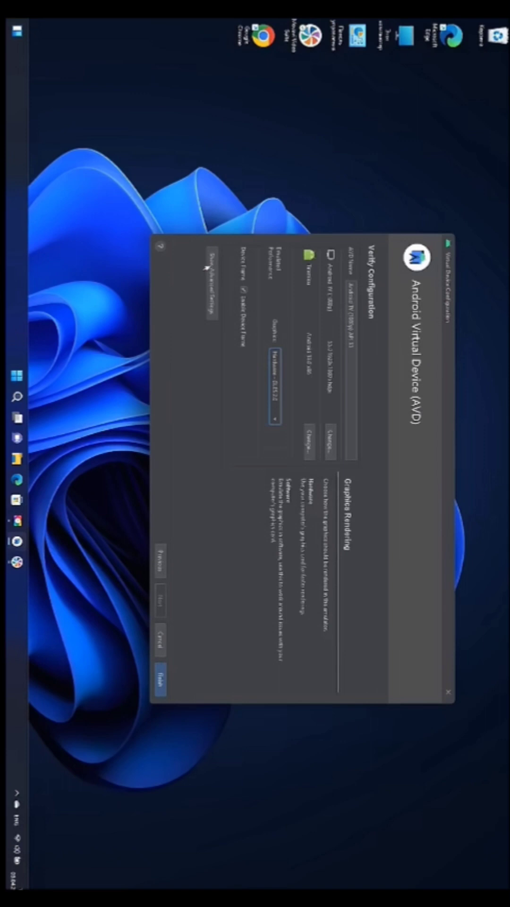
left_click(208, 304)
scroll(280, 475, "down", 5)
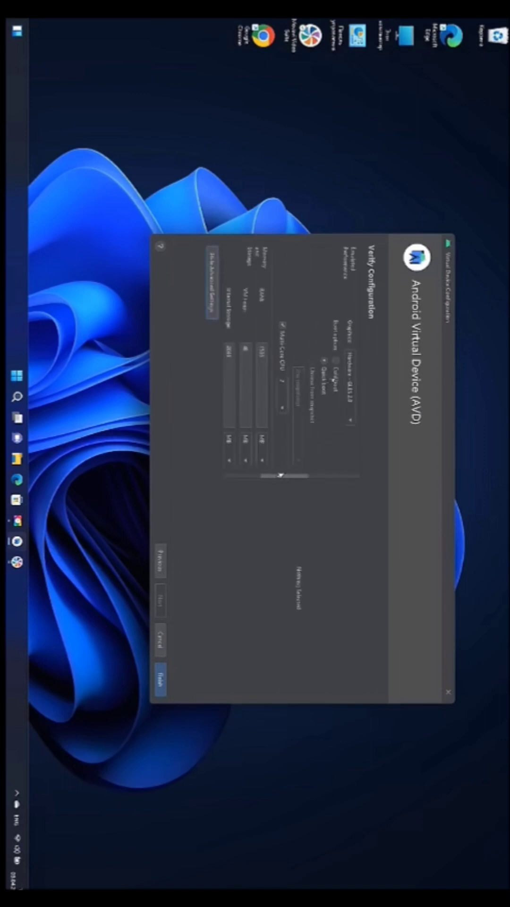
scroll(280, 475, "down", 4)
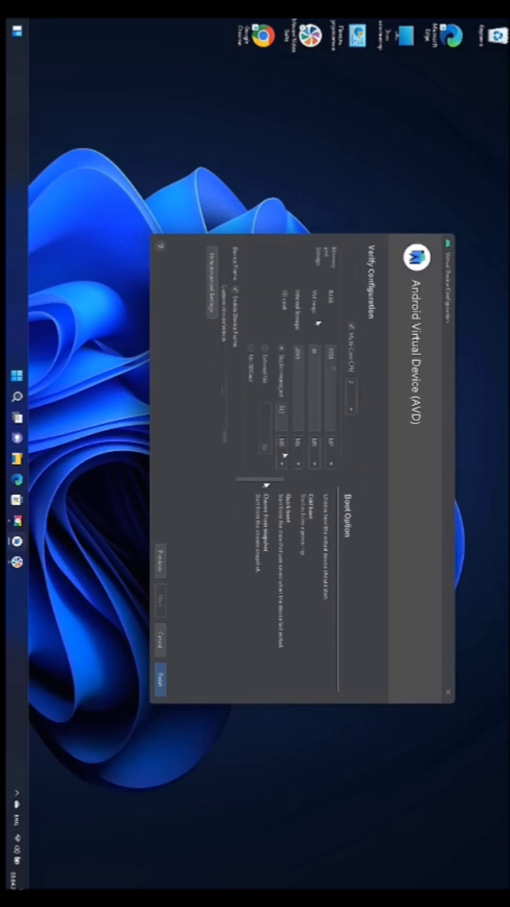
left_click(328, 466)
left_click(289, 453)
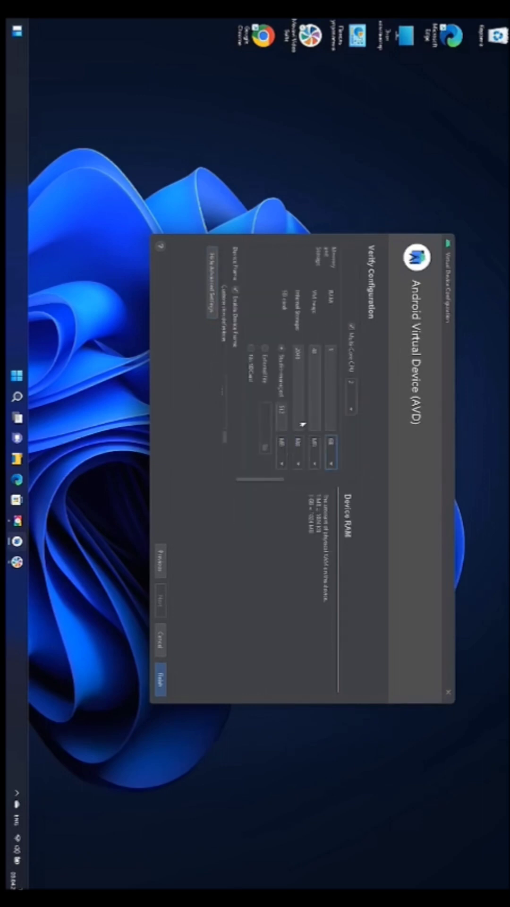
left_click(328, 368)
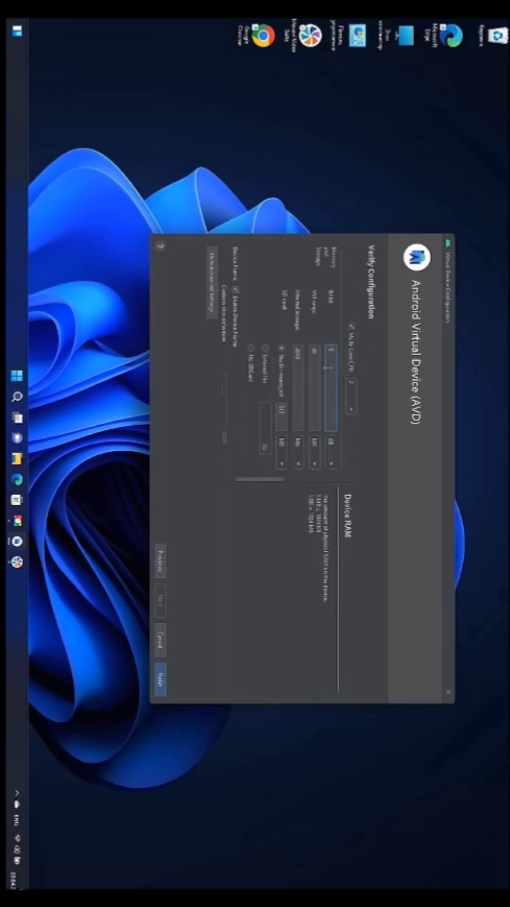
Set the virtual device's internal storage to 10 GB
left_click(281, 454)
left_click(265, 455)
left_click(298, 373)
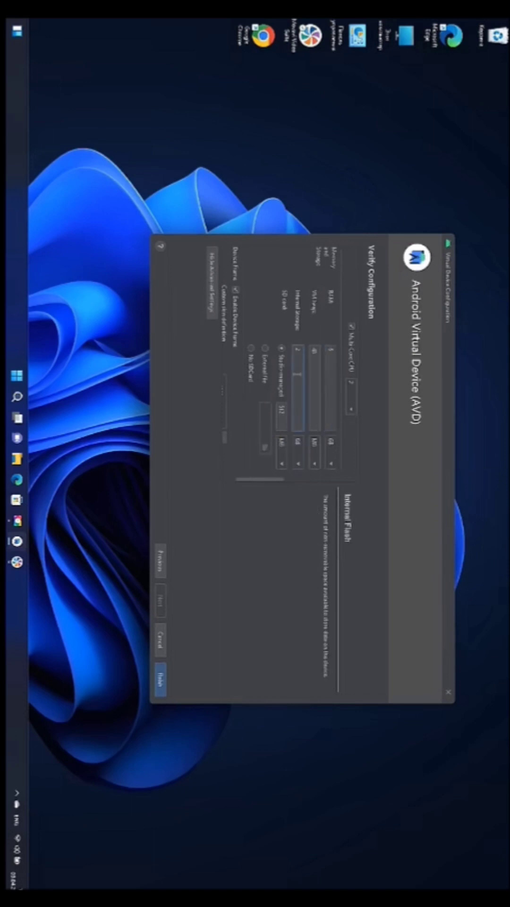
key("BackSpace")
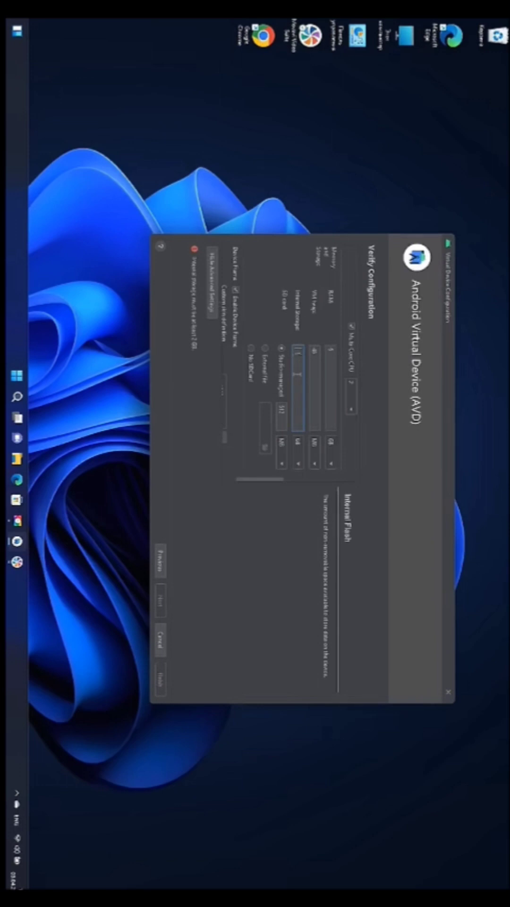
type("10")
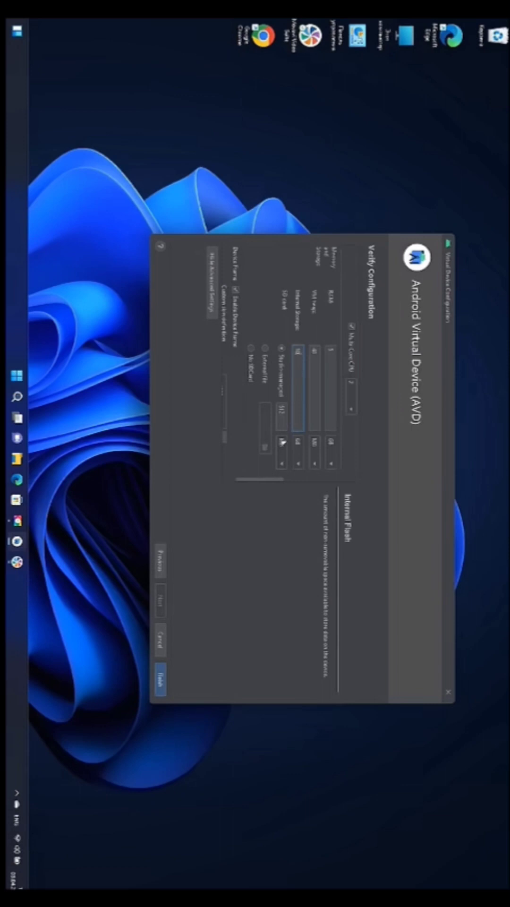
Disable the device frame and finish creating the Android TV virtual device
scroll(265, 440, "down", 3)
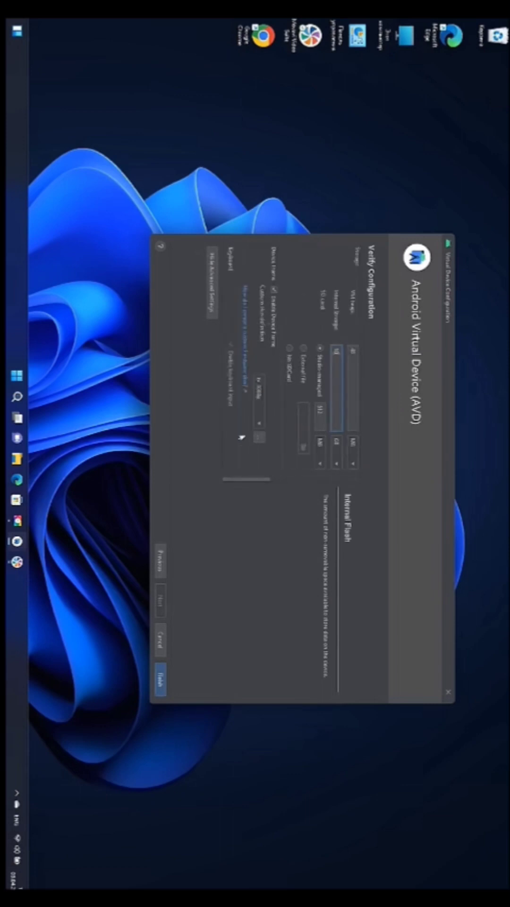
left_click(270, 302)
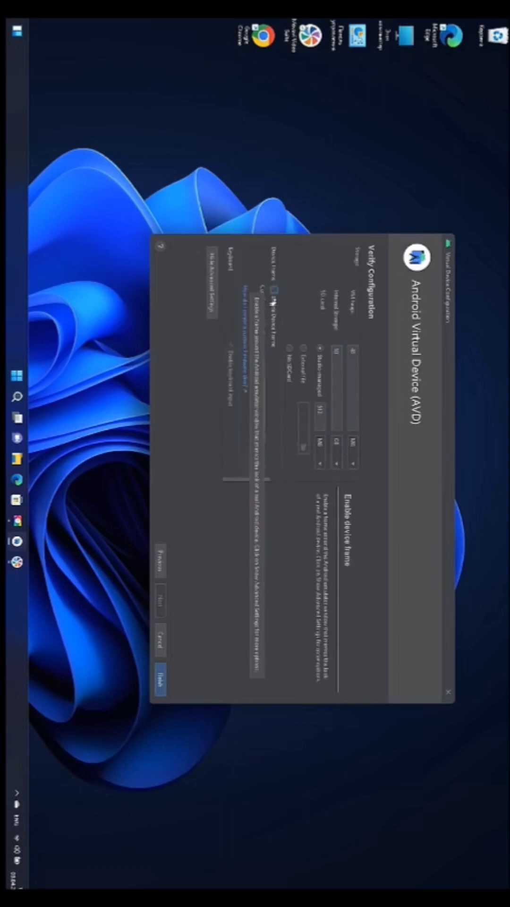
left_click(247, 405)
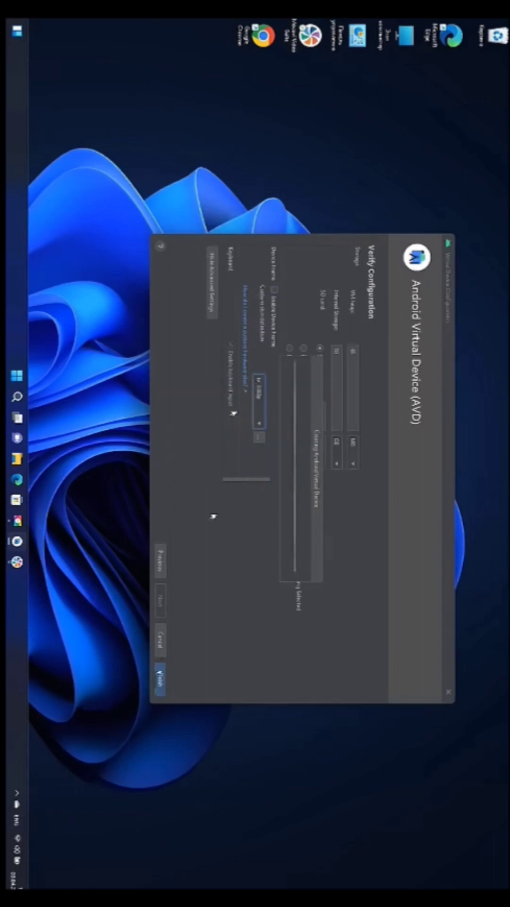
left_click(161, 683)
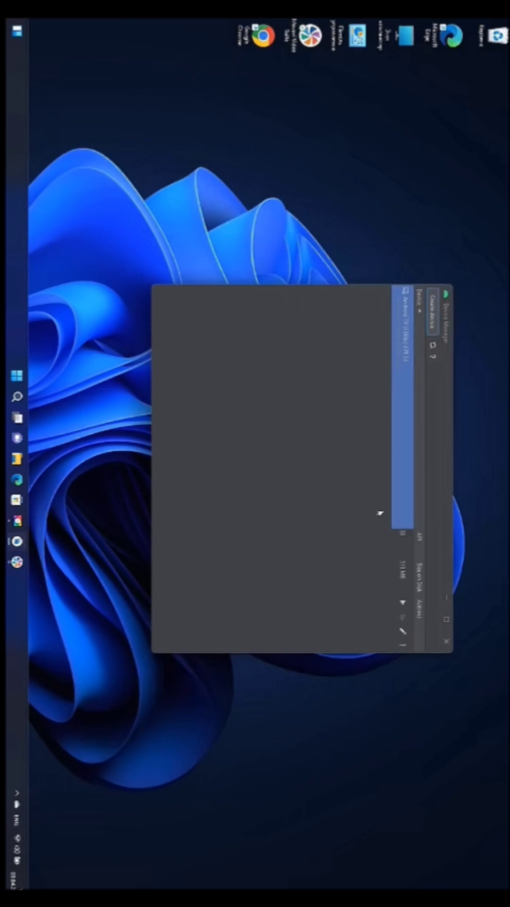
Launch the Android TV virtual device, allow adb through the firewall on private and public networks, and minimize the Device Manager
left_click(402, 603)
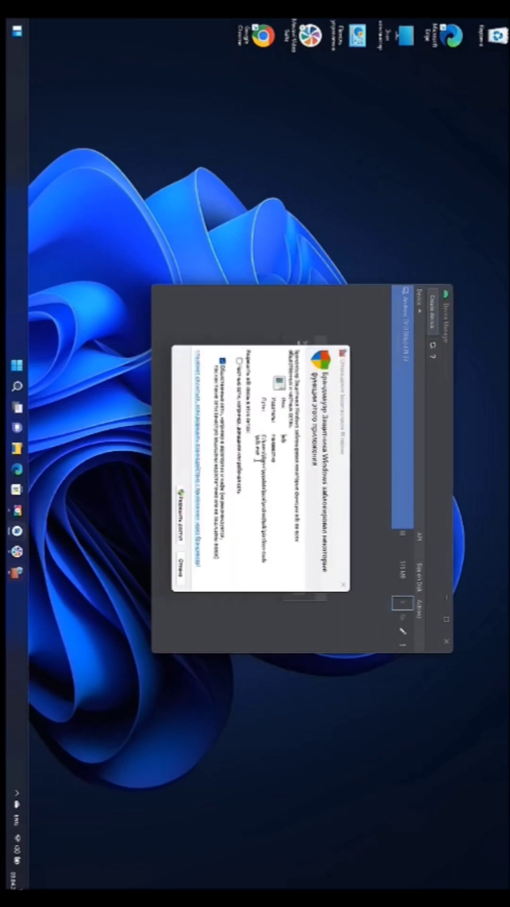
left_click(238, 361)
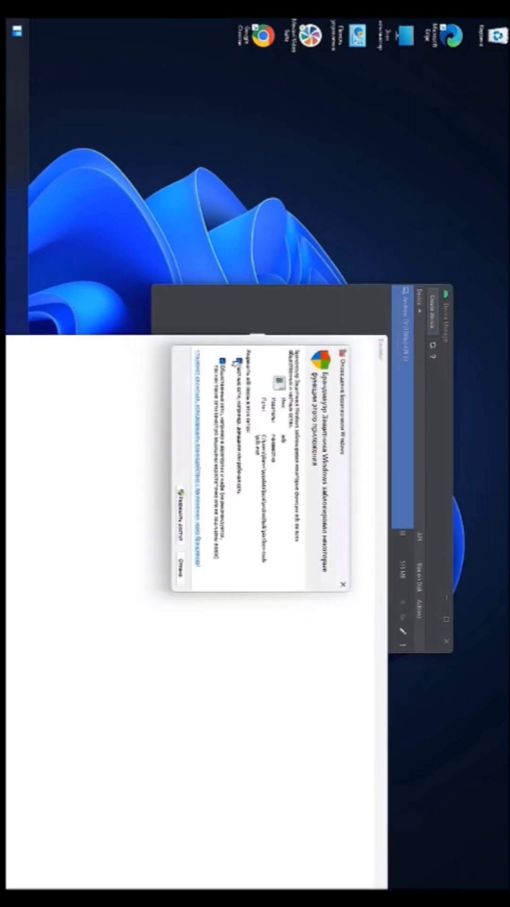
left_click(179, 514)
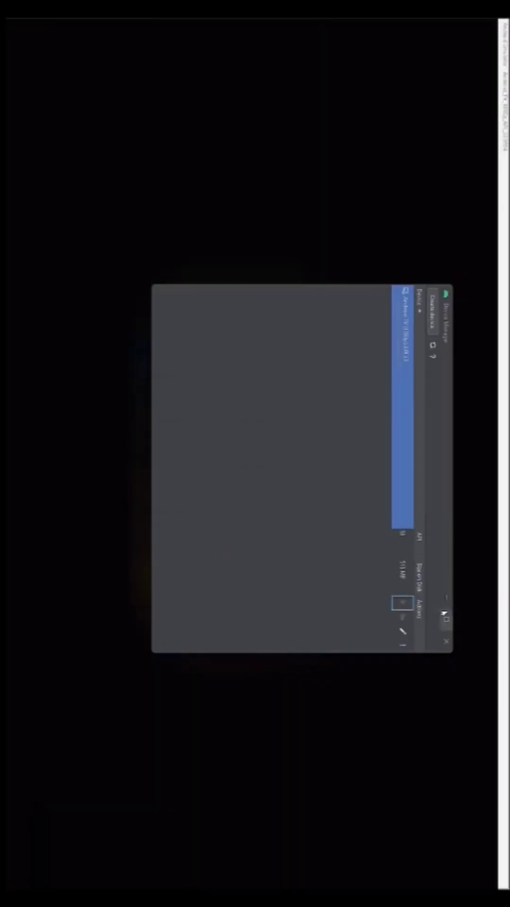
left_click(442, 599)
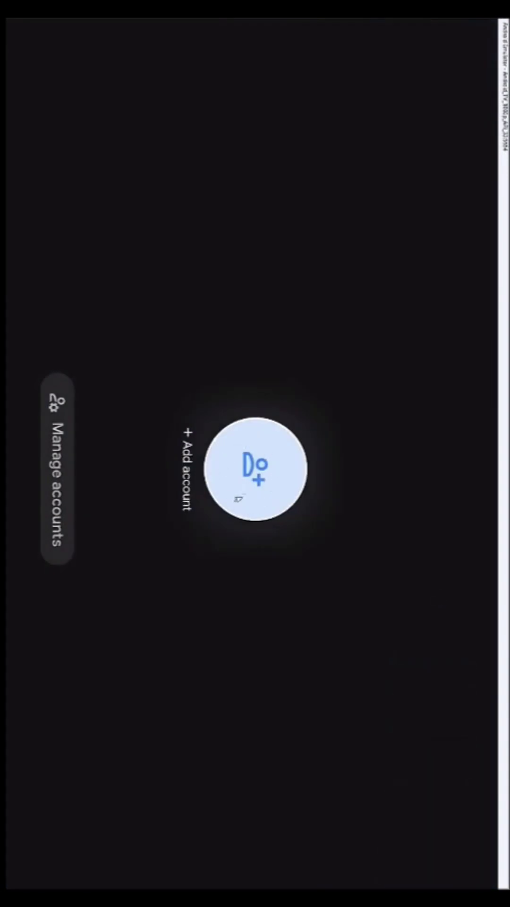
Add a Google account in the emulator by entering the account's e-mail, and choose that account on Google TV
left_click(238, 498)
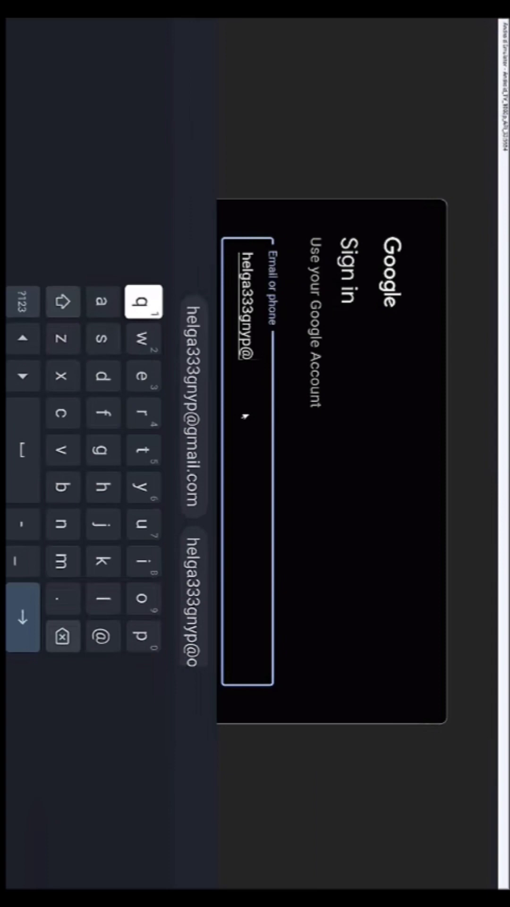
type("gmail.com")
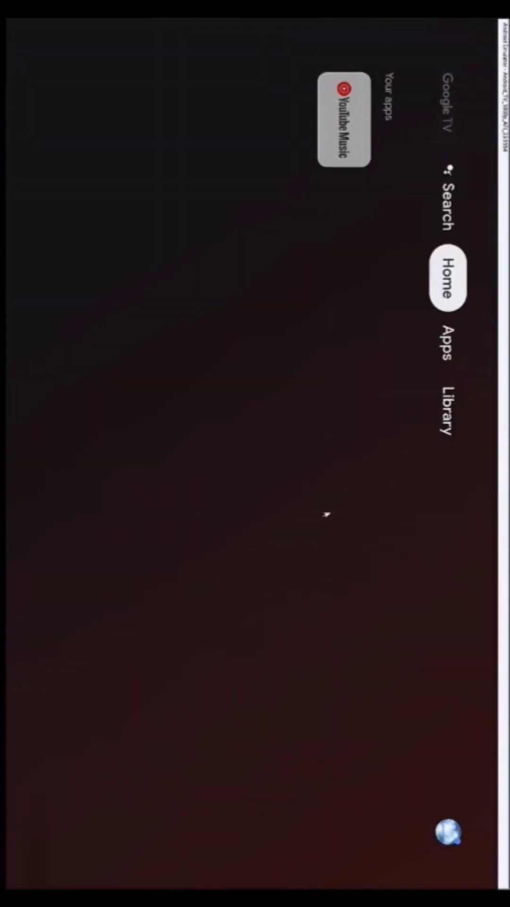
key("Right")
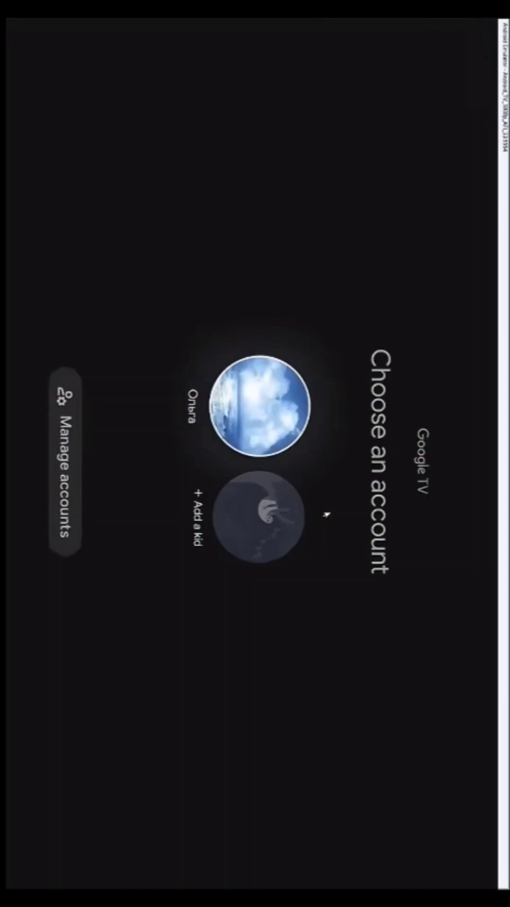
key("Return")
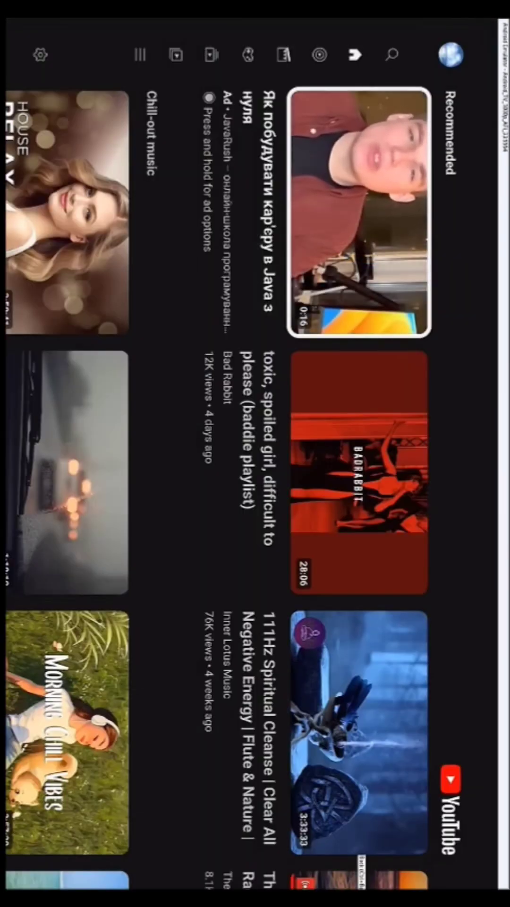
Leave YouTube, look through the featured apps and the search page, and return to the Google TV home screen
key("ctrl+h")
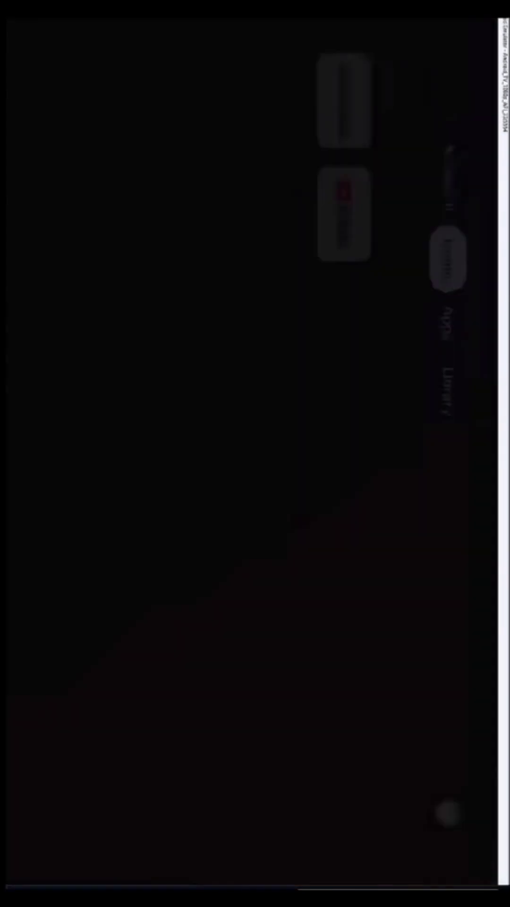
key("Escape")
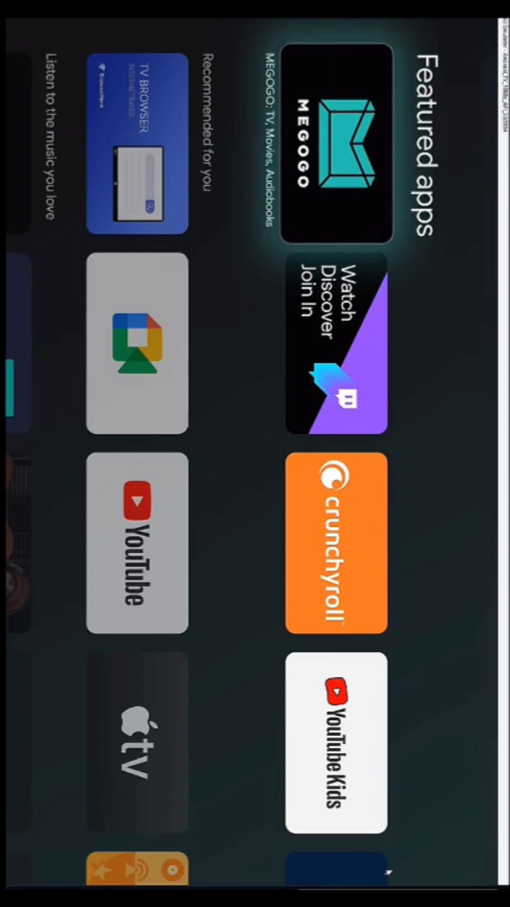
key("super+s")
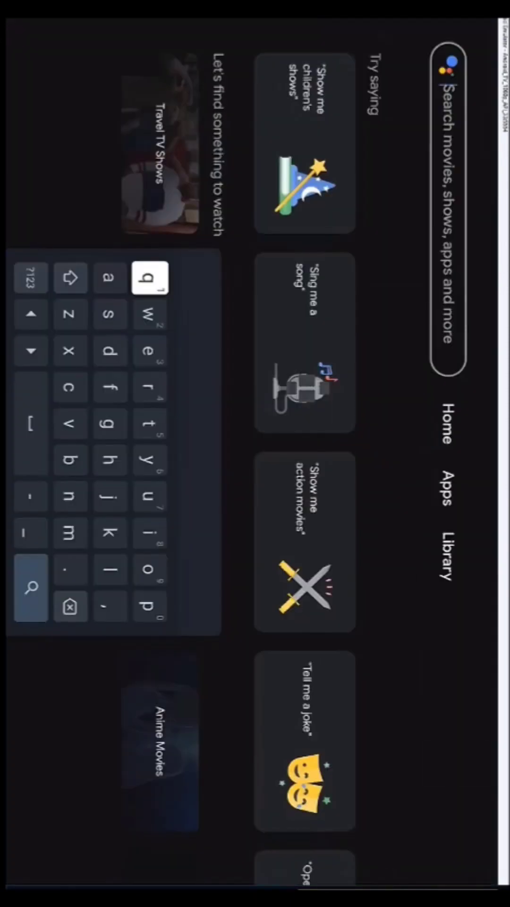
key("Escape")
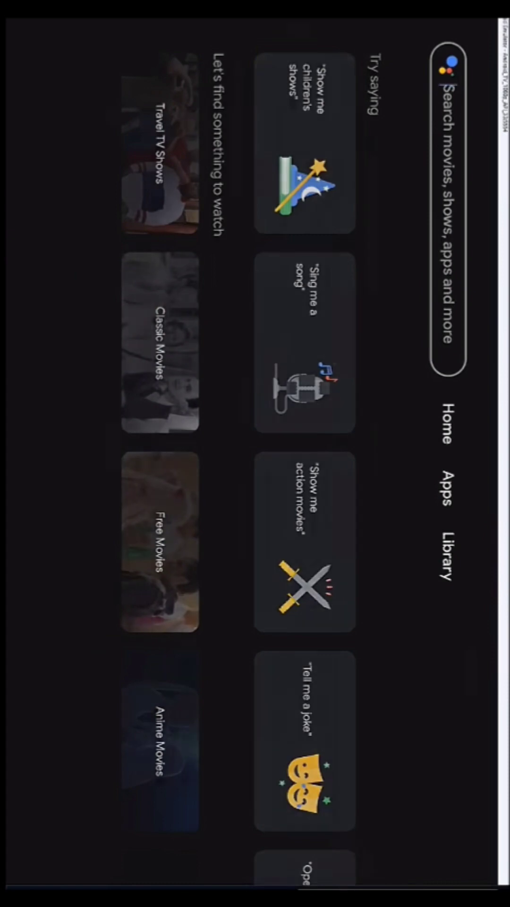
key("Home")
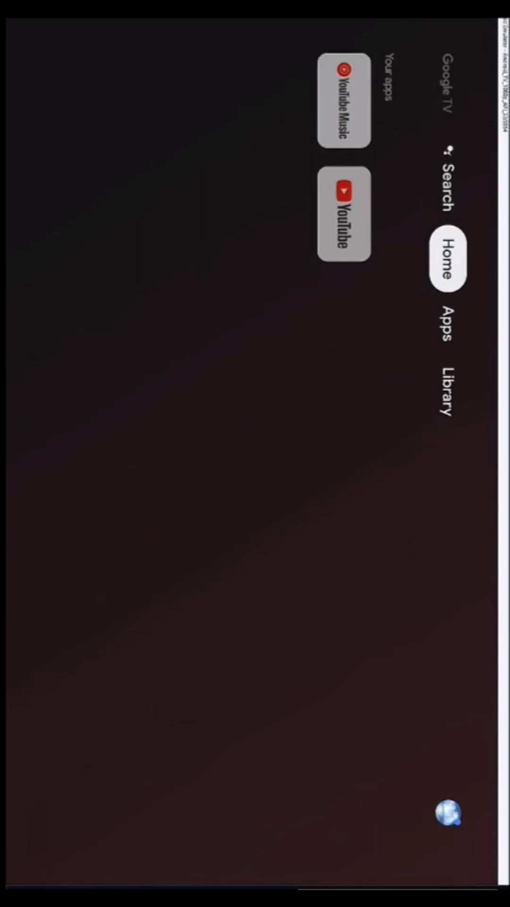
Open the Google TV search page, try the "Sing me a song" suggestion, and continue past the Google Assistant introduction
key("Left")
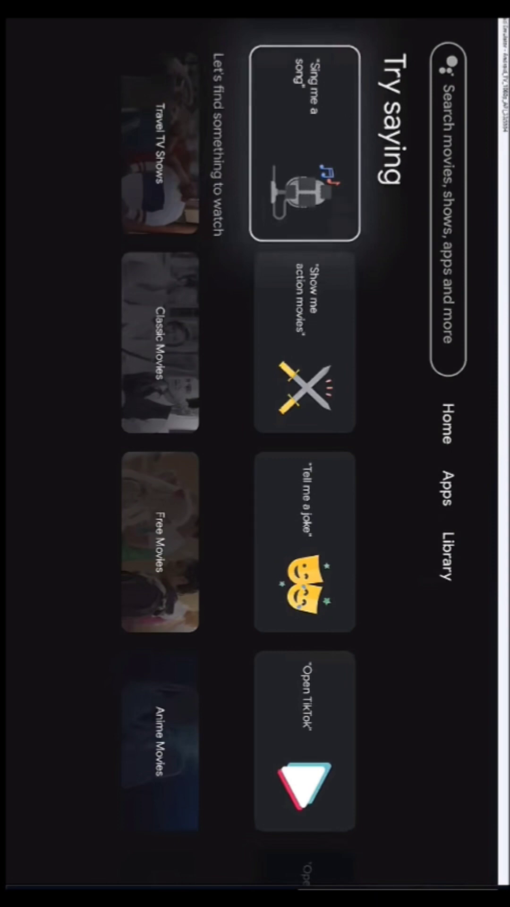
key("Return")
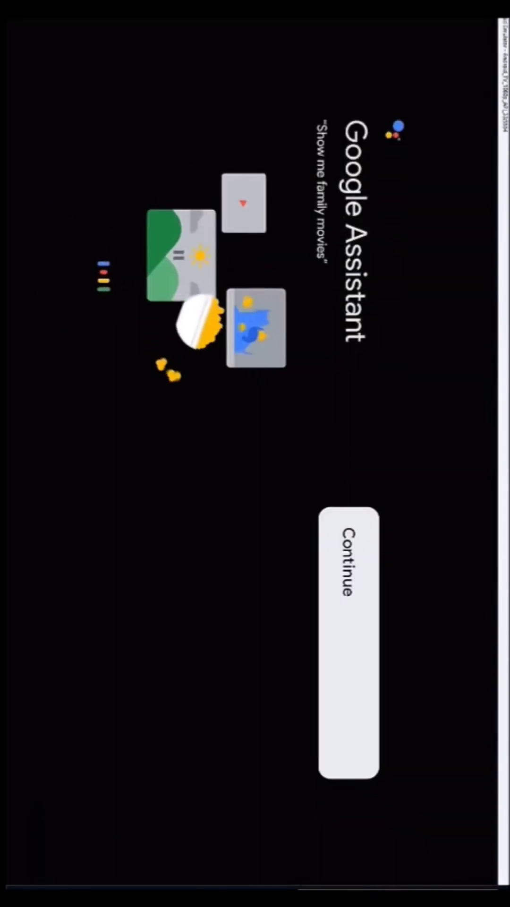
key("Return")
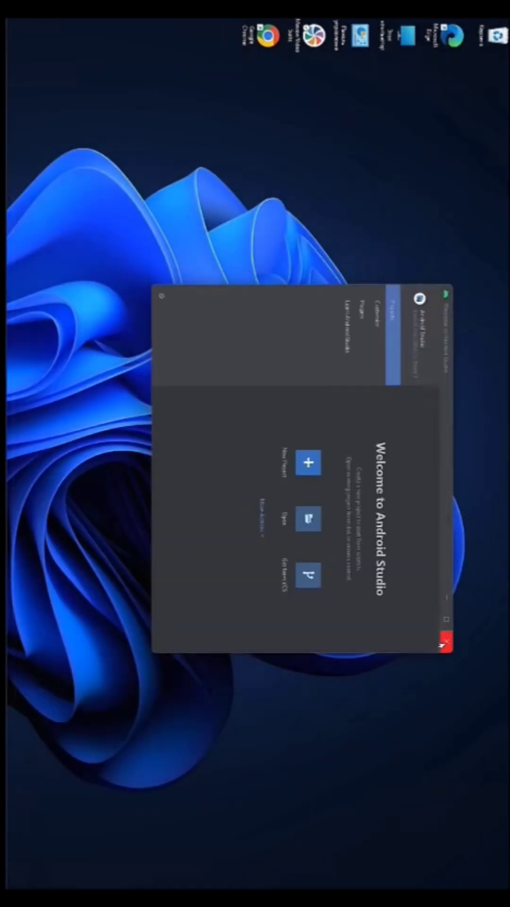
Close Android Studio and start its uninstaller from Programs and Features in the Windows Control Panel
left_click(441, 639)
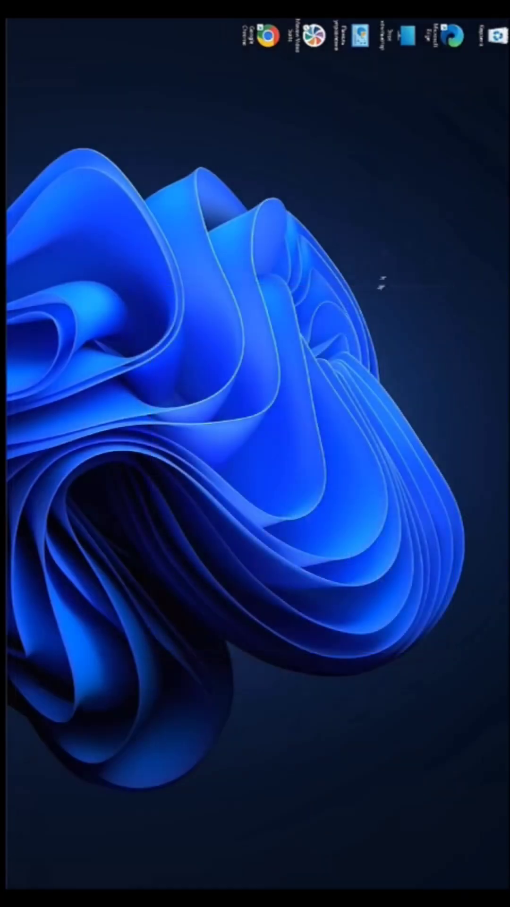
double_click(349, 38)
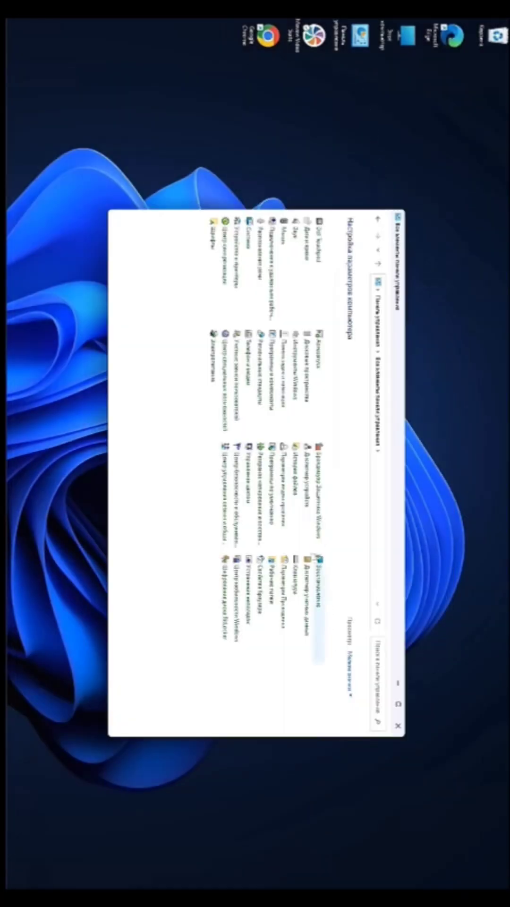
left_click(265, 370)
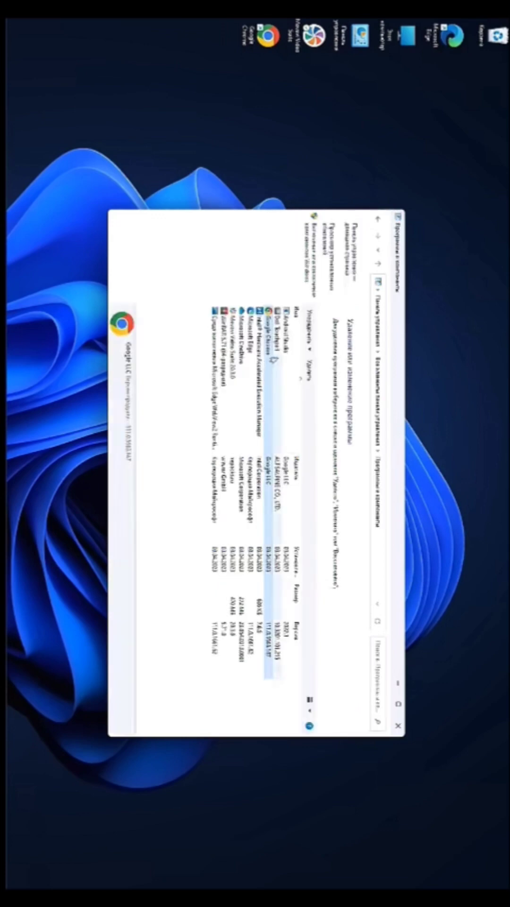
left_click(282, 348)
double_click(282, 363)
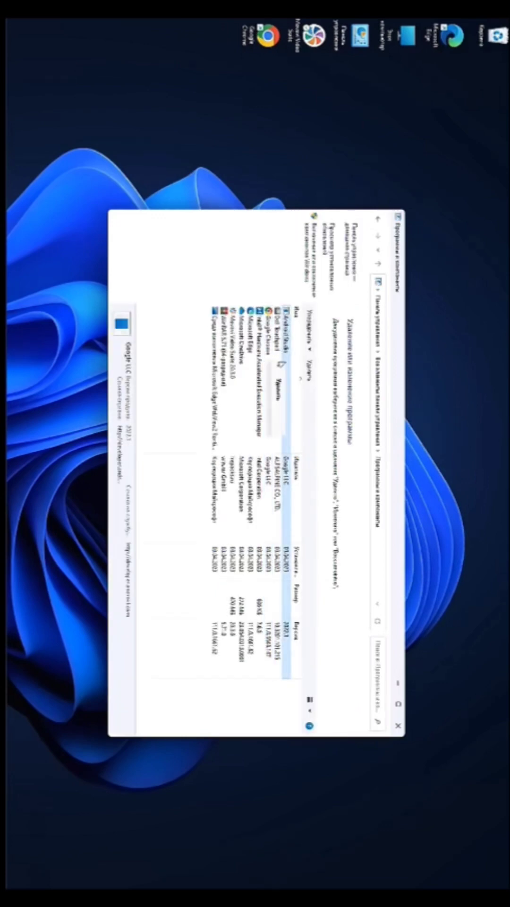
Uninstall Android Studio together with the Android User Settings, confirm removal of its program files, and close the uninstaller
mouse_move(257, 441)
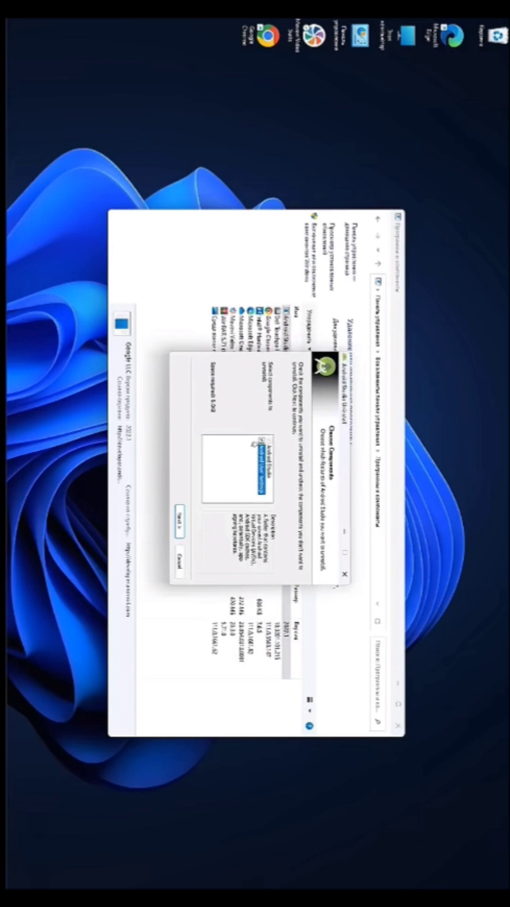
left_click(179, 522)
left_click(176, 528)
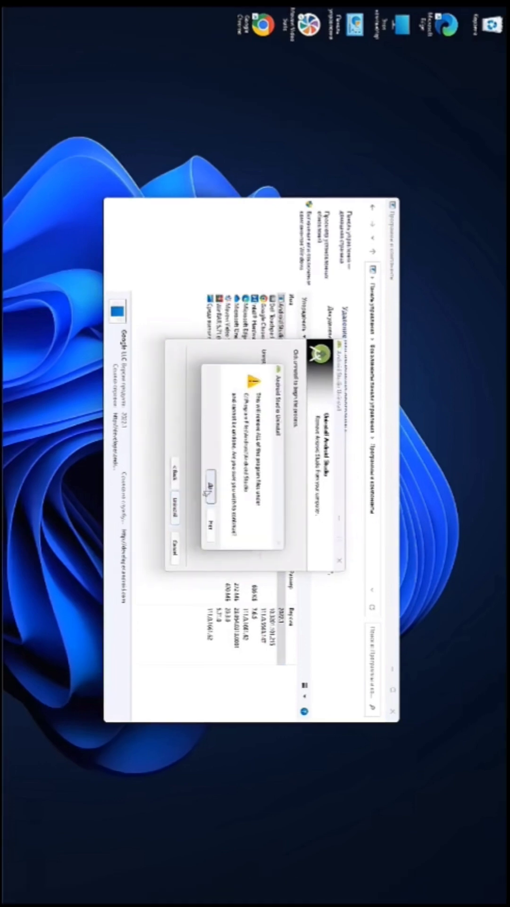
left_click(212, 498)
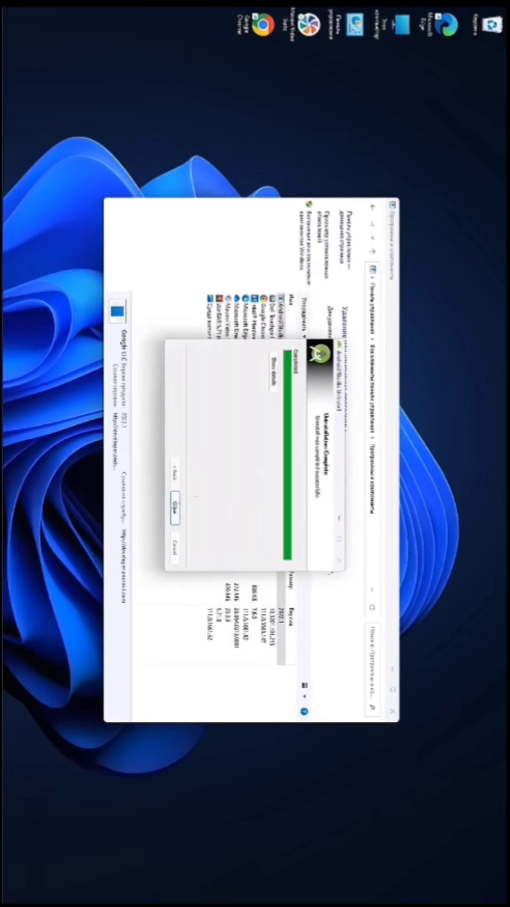
left_click(173, 509)
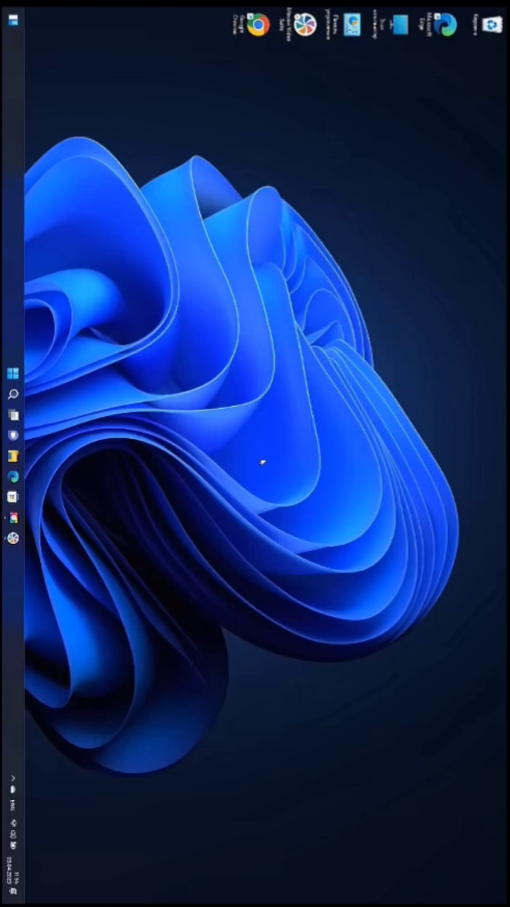